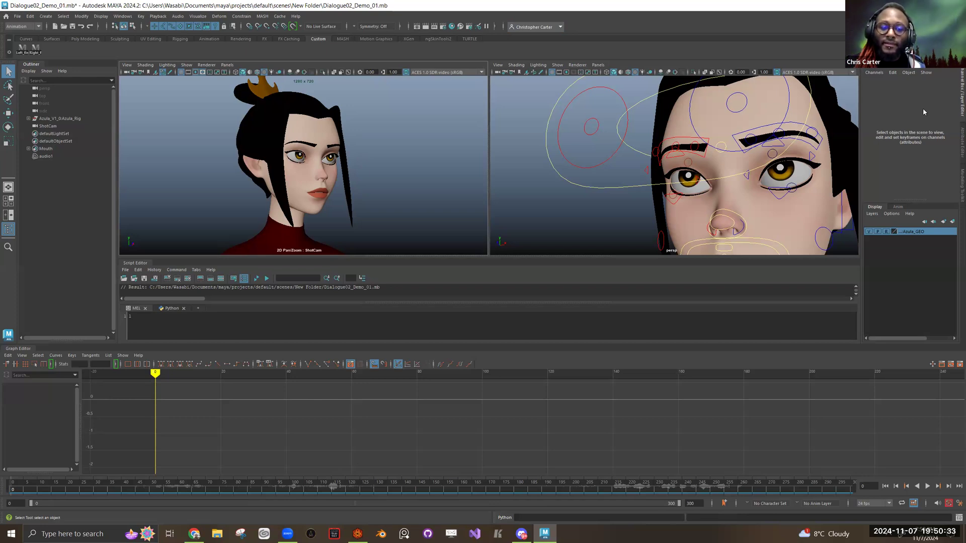
Step: Examine the character's lips and mouth controls up close from the front at frame 0
left_click_drag(786, 125, 724, 151)
scroll(664, 171, "down", 4)
left_click_drag(661, 182, 631, 158)
scroll(625, 156, "up", 5)
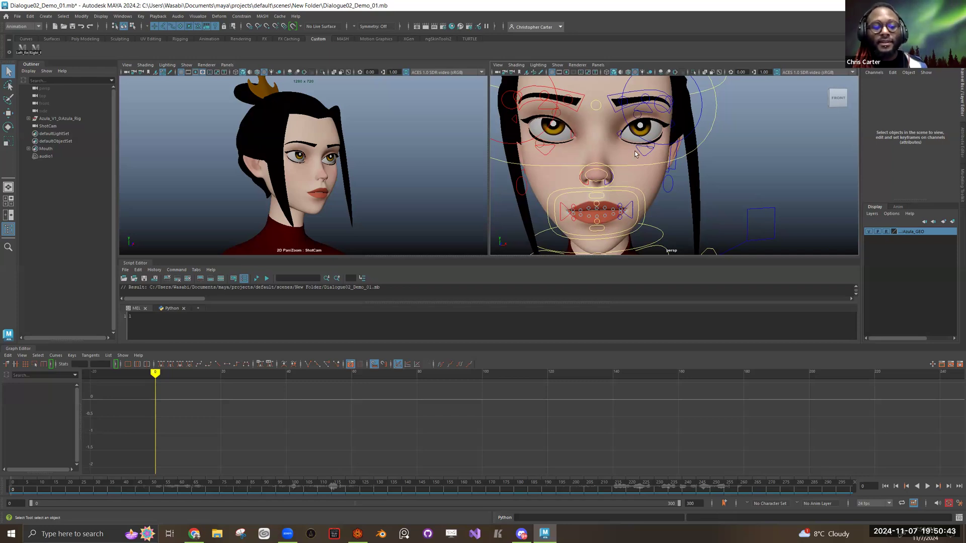
left_click_drag(661, 164, 769, 45)
left_click_drag(583, 146, 745, 154)
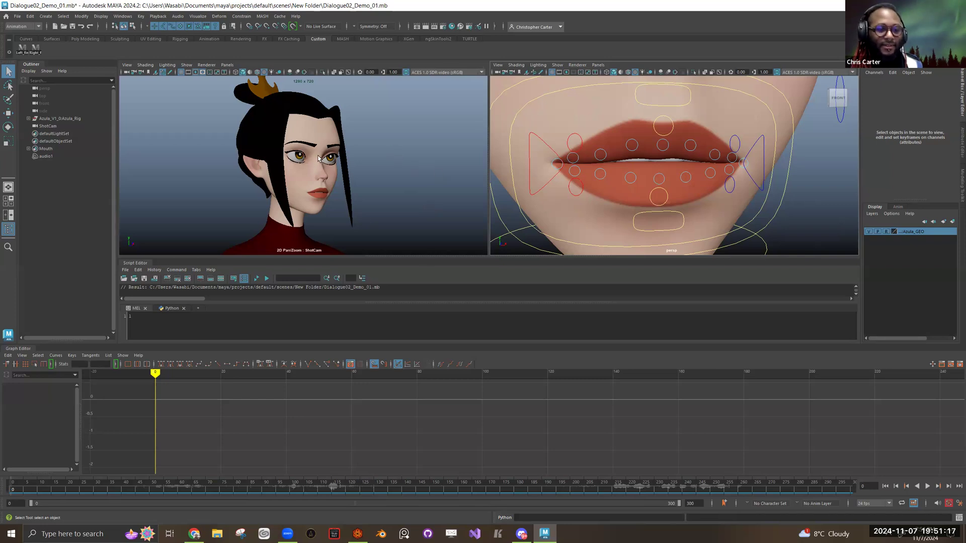
Step: Compare the character's neutral pose at frame 0 with the posed face at frame 1 in both viewports
left_click(407, 158)
key("alt+period")
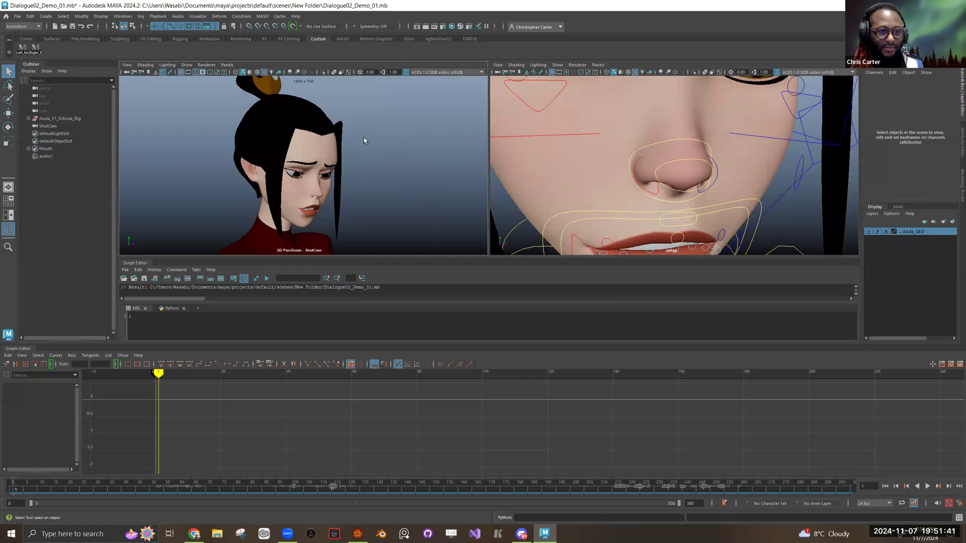
left_click_drag(330, 181, 388, 167)
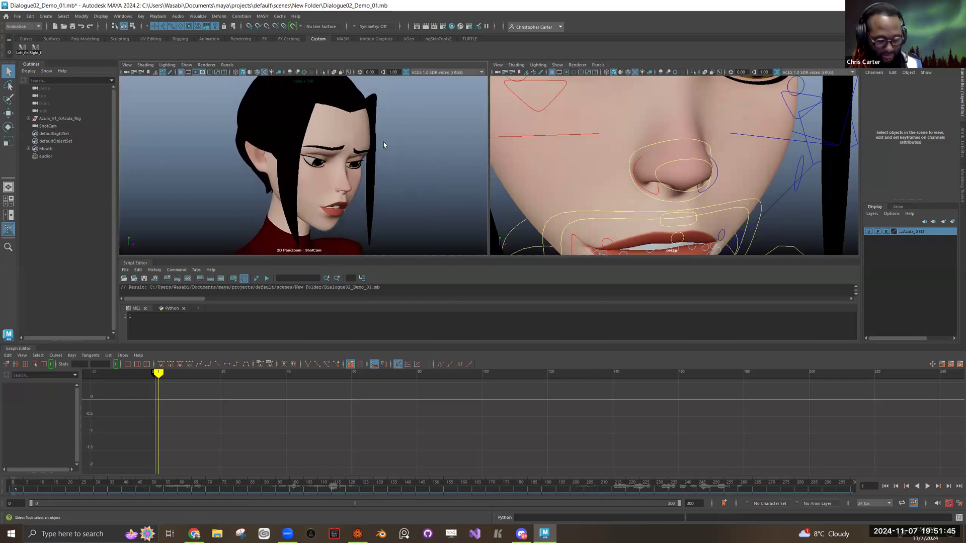
key("alt+comma")
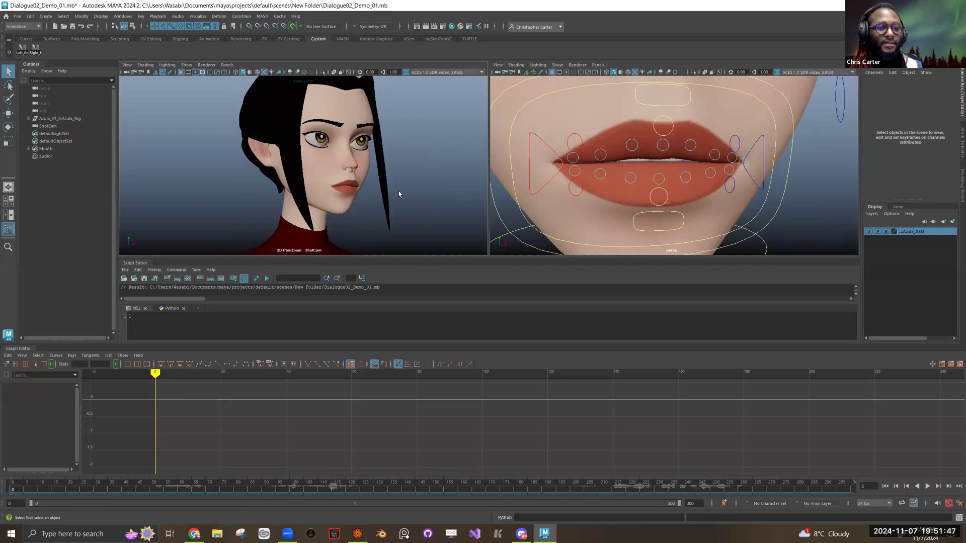
key("alt+period")
key("alt+comma")
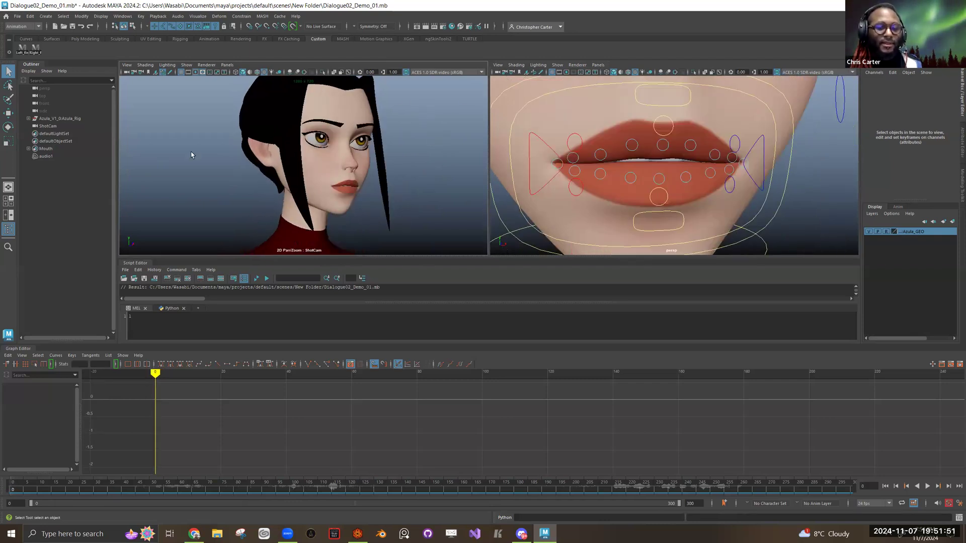
key("alt+period")
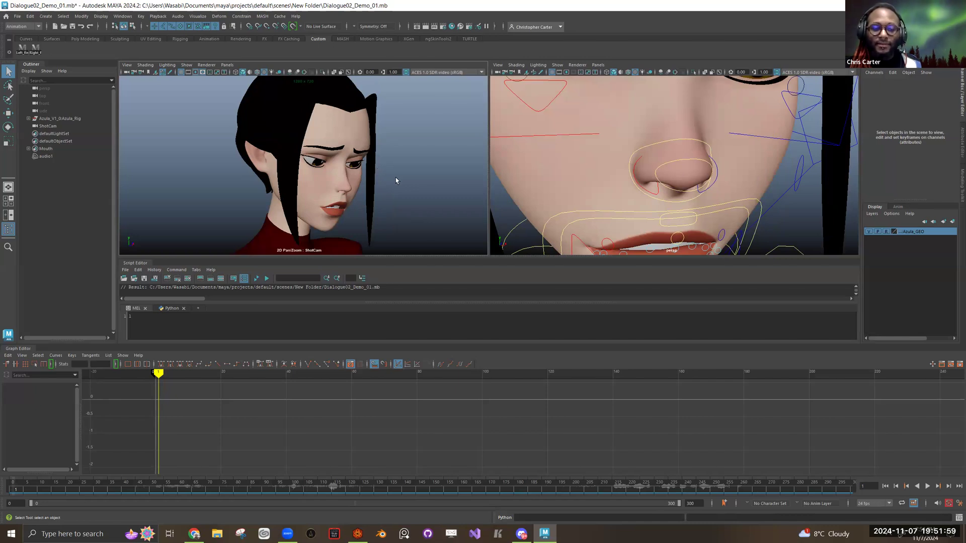
left_click_drag(648, 167, 618, 127)
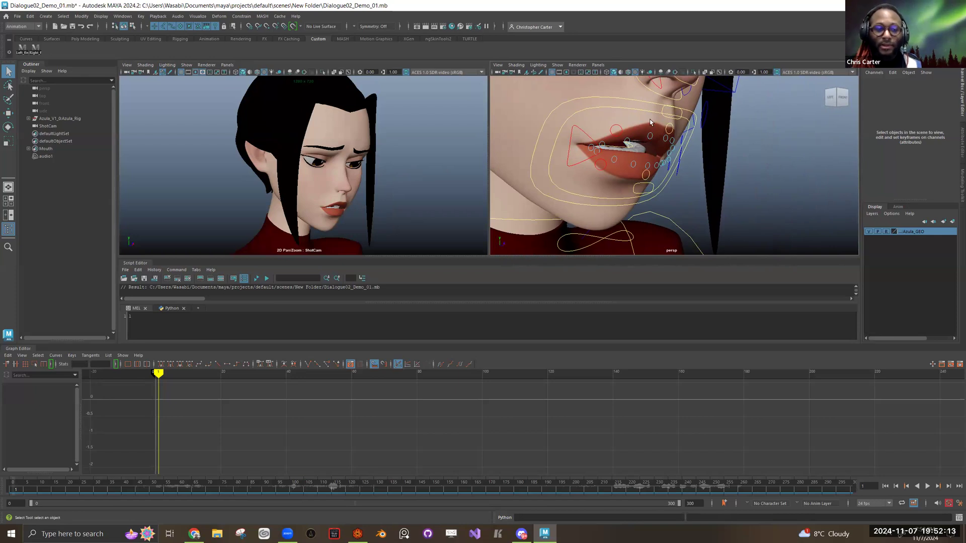
key("alt+comma")
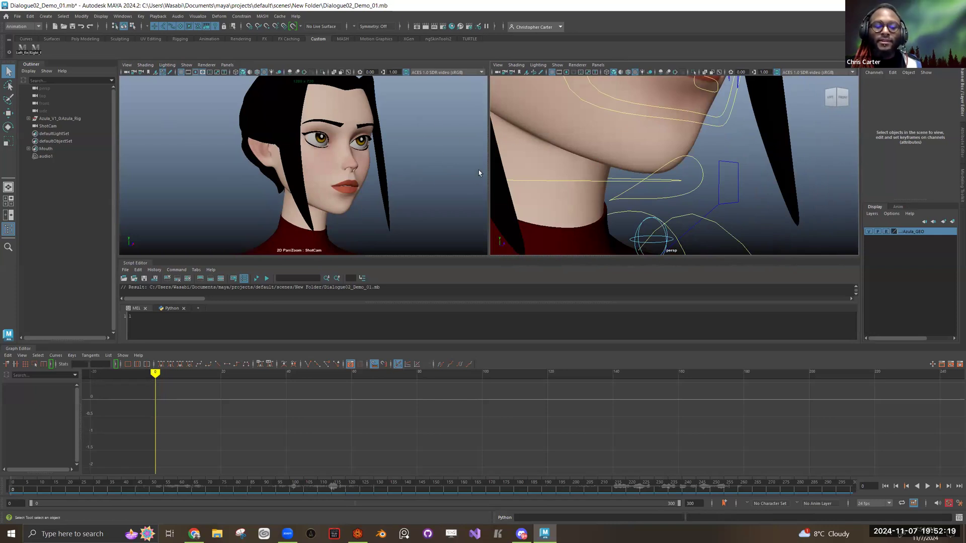
key("alt+period")
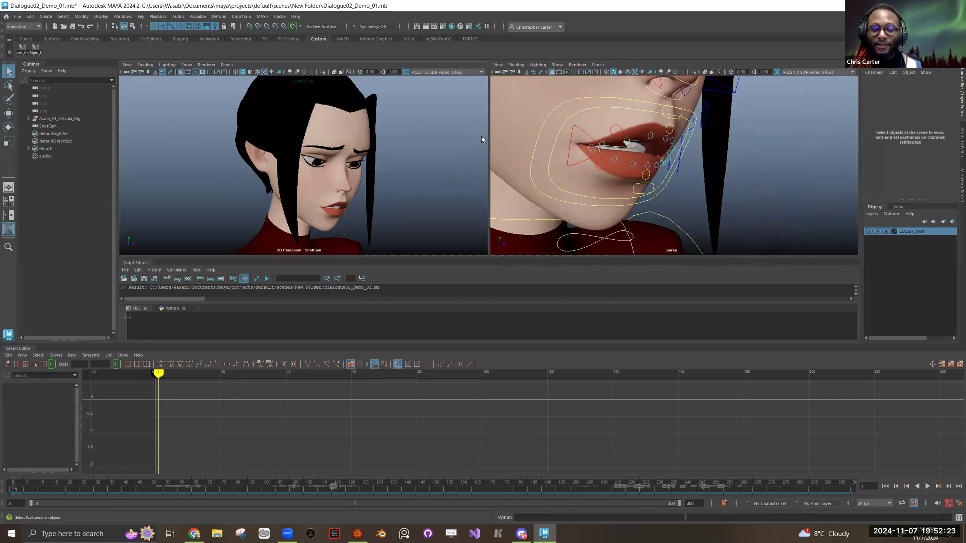
Step: Select the R_Free_Lip_Lower_Mid control and compare the keyed mouth poses at frames 1 and 33
left_click(614, 164)
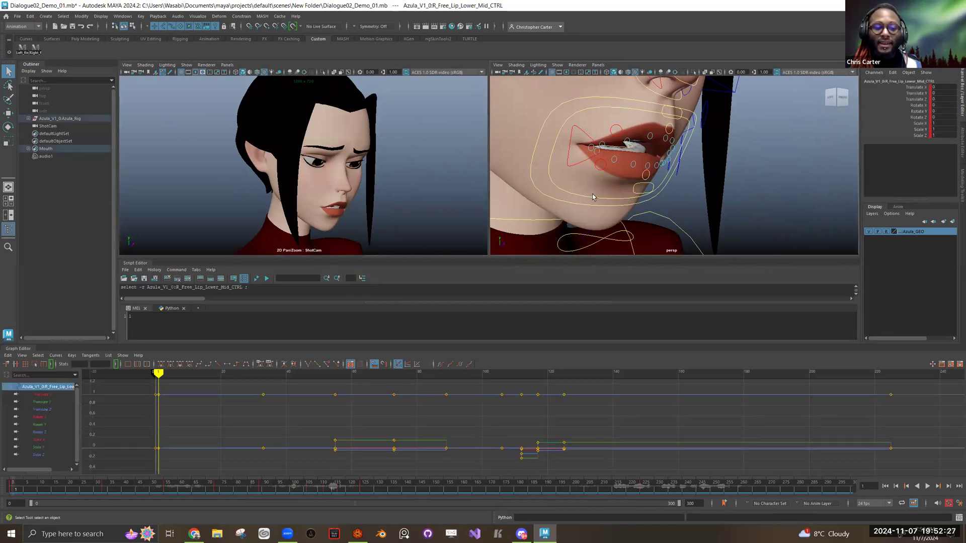
key("alt+shift+v")
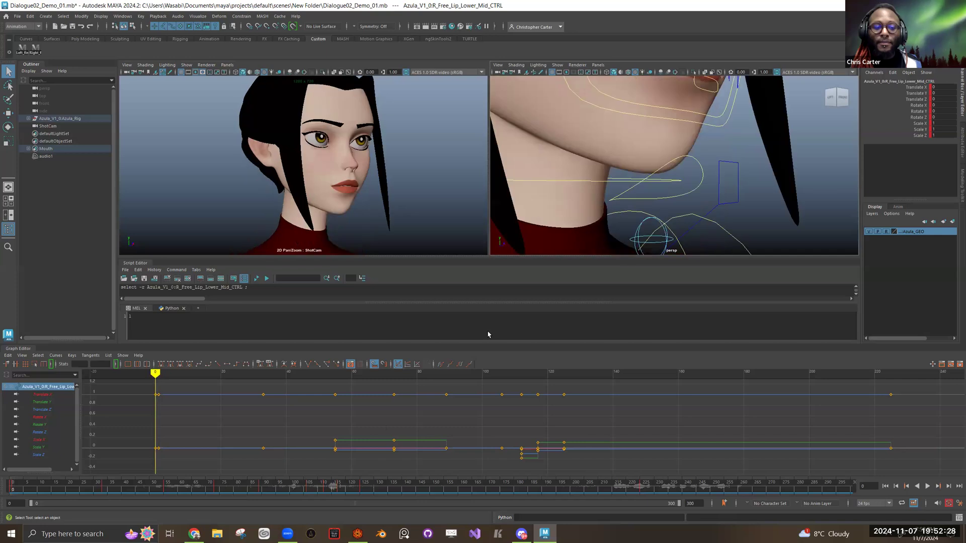
left_click(104, 484)
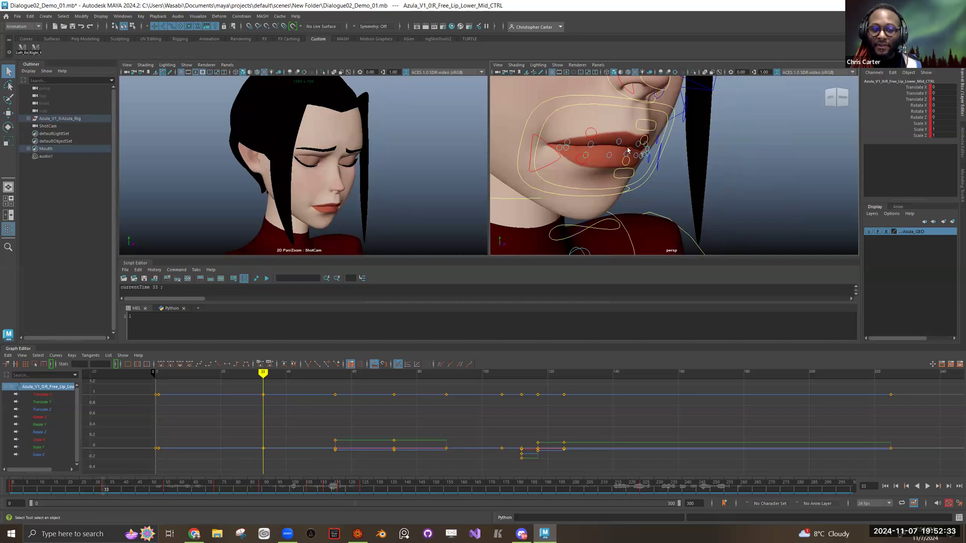
key("comma")
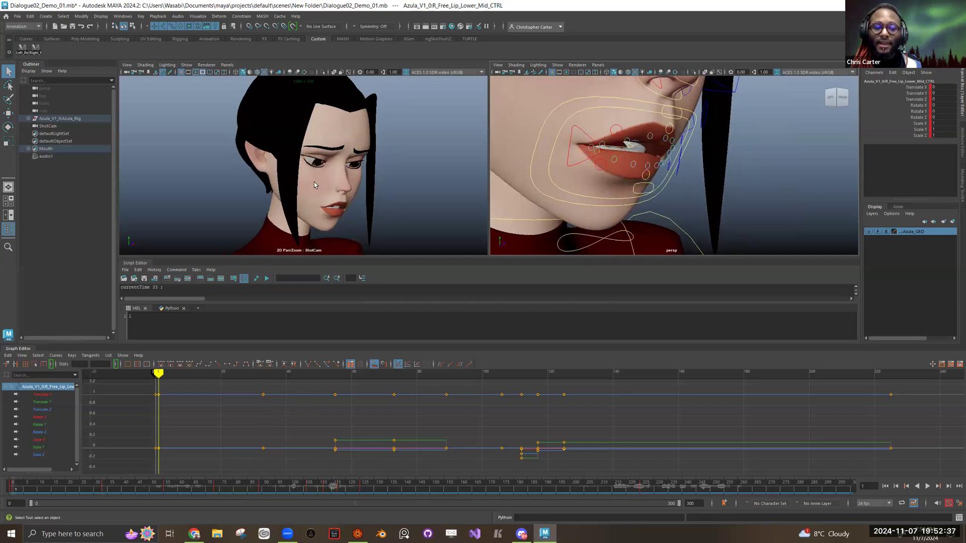
scroll(366, 159, "down", 4)
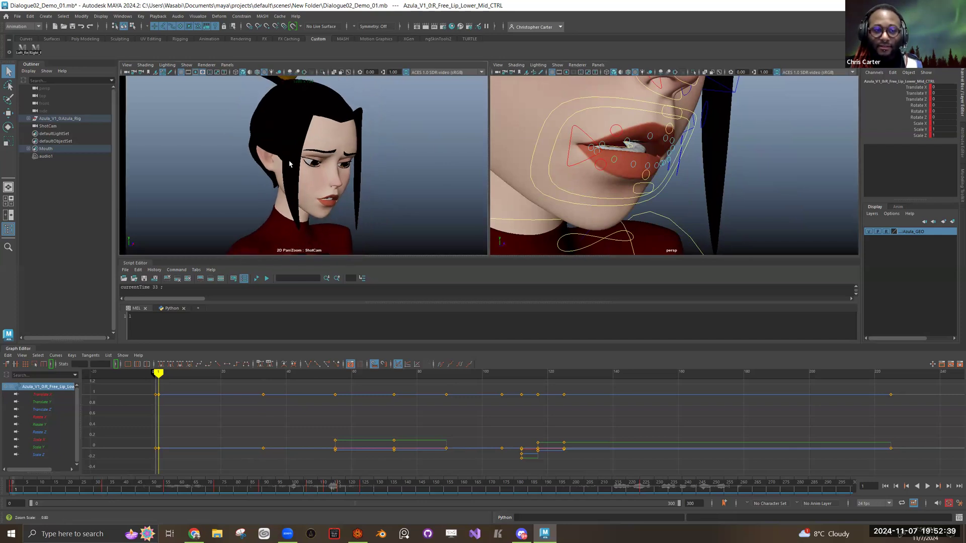
left_click_drag(353, 157, 358, 137)
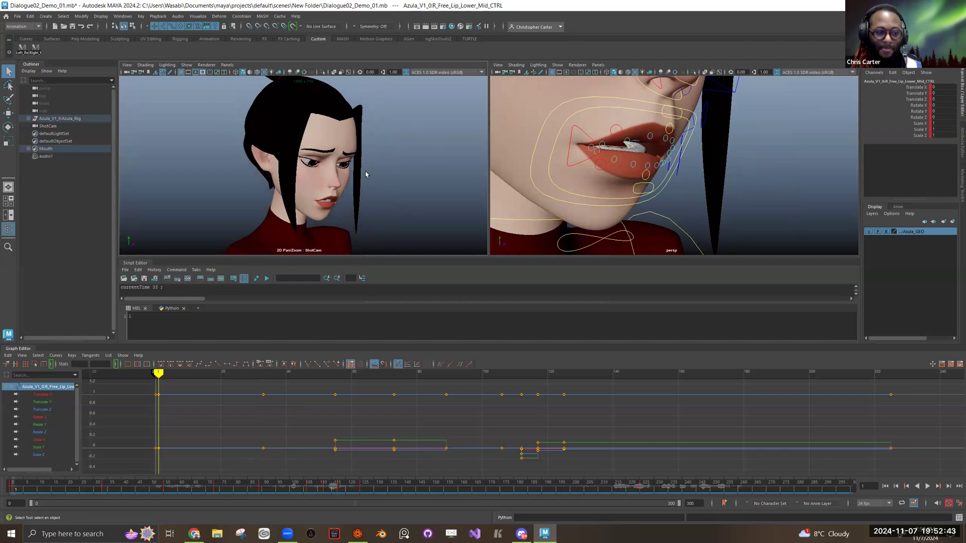
key("period")
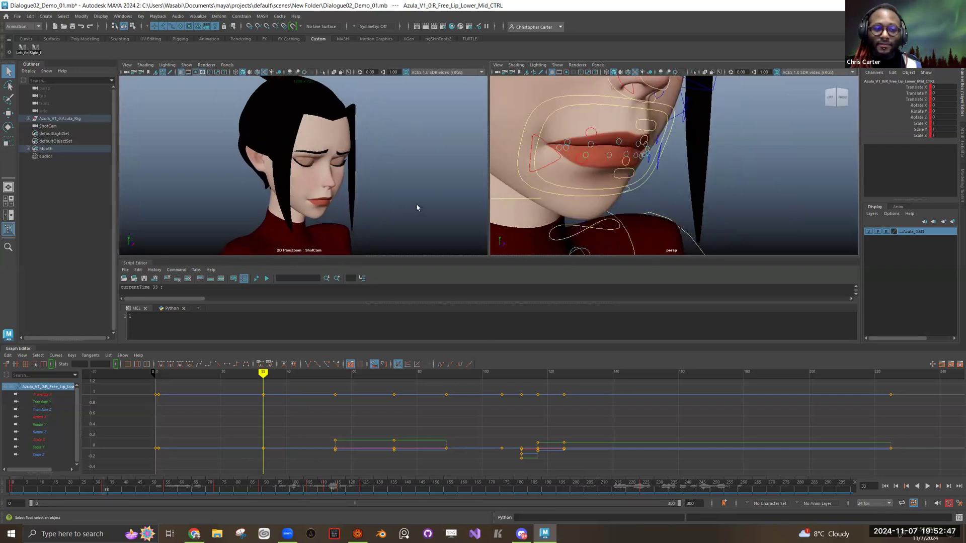
key("comma")
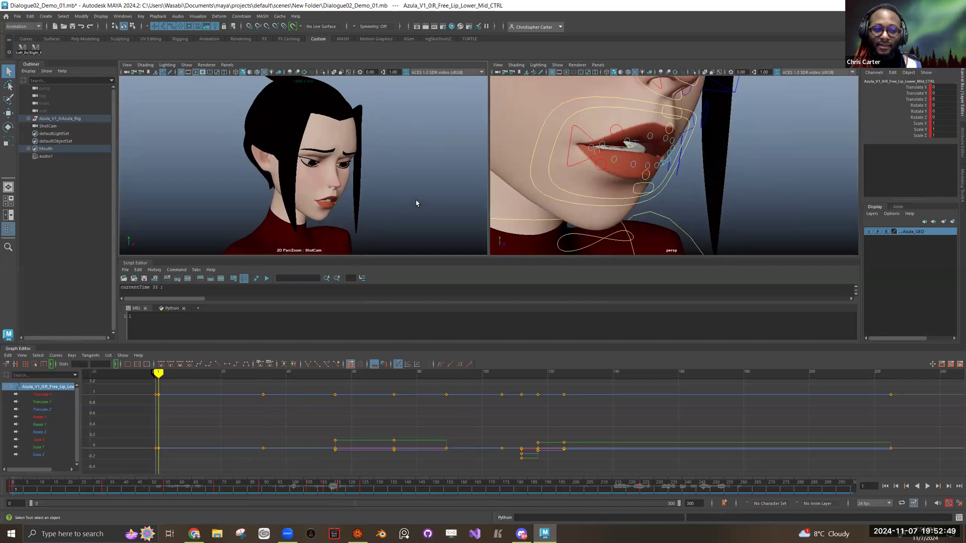
key("period")
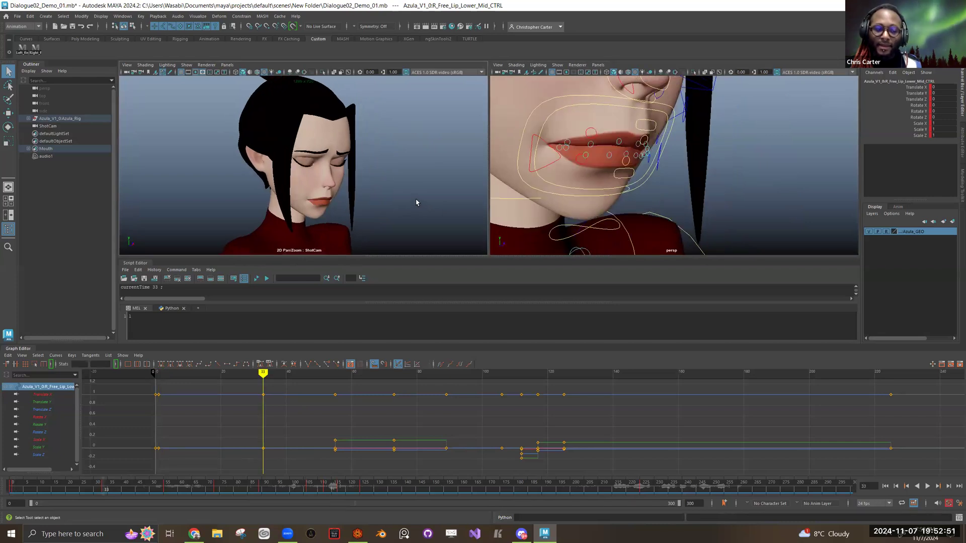
Step: Step back and forth through the keyed mouth poses around frames 33, 55 and 73
key("period")
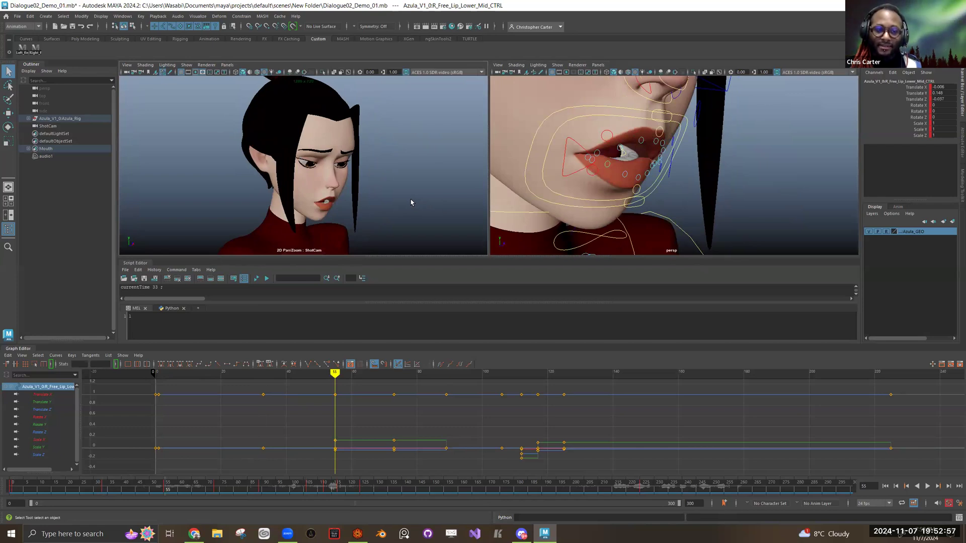
key("comma")
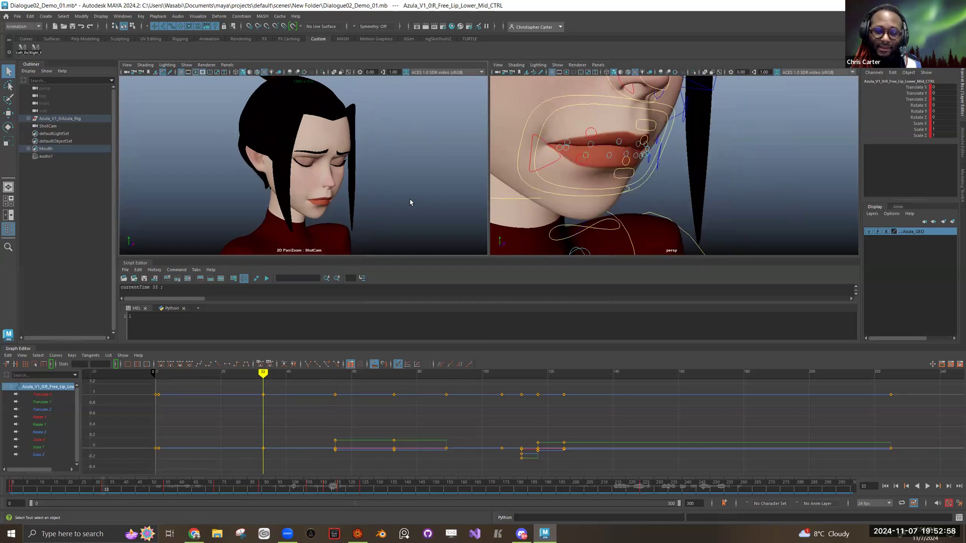
key("period")
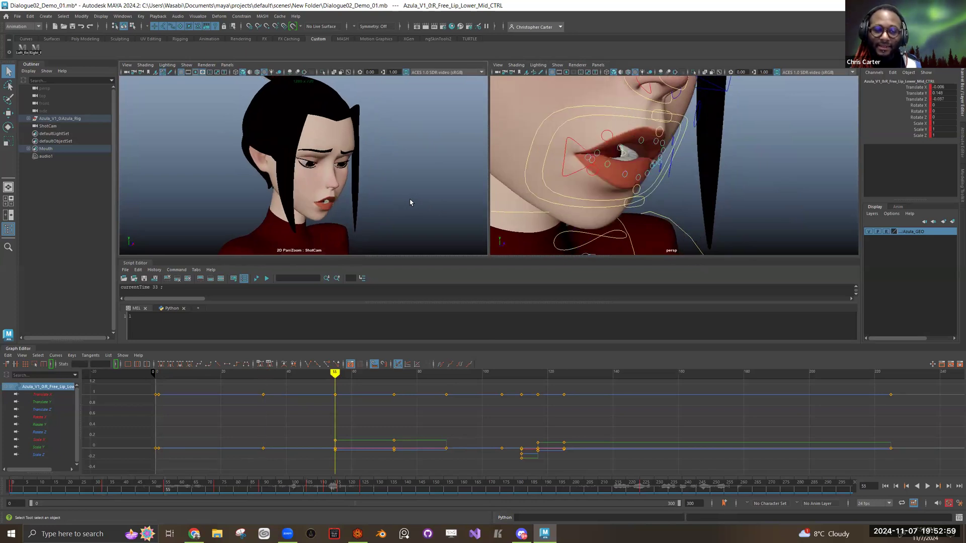
key("period")
key("comma")
key("period")
key("comma")
key("period")
key("comma")
key("period")
key("comma")
key("period")
key("period")
key("comma")
key("period")
key("comma")
key("period")
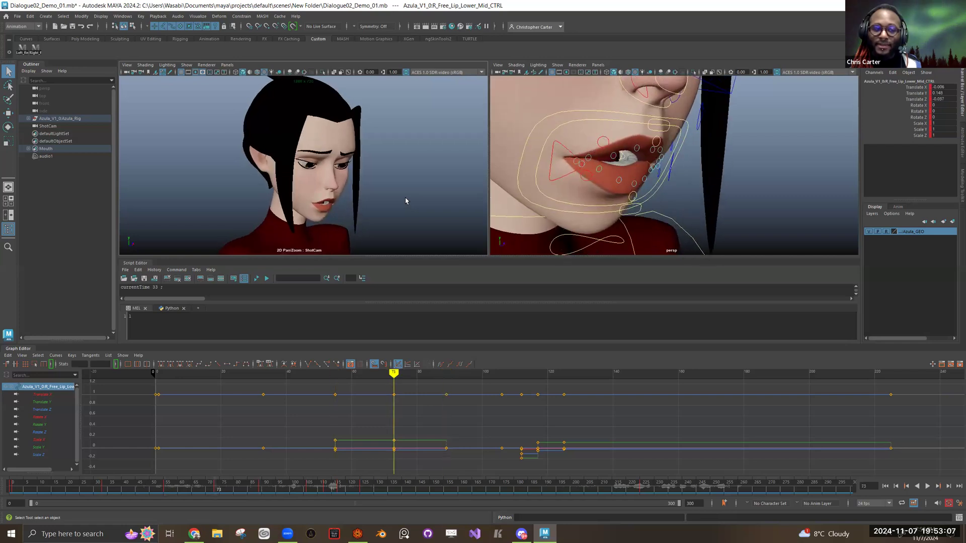
key("period")
key("comma")
key("comma")
key("period")
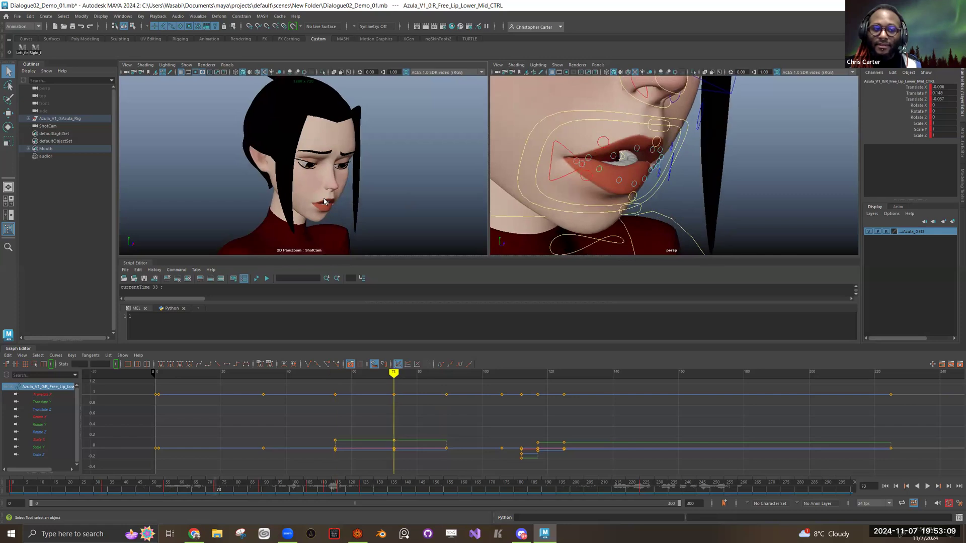
key("comma")
key("period")
key("comma")
key("period")
key("comma")
key("period")
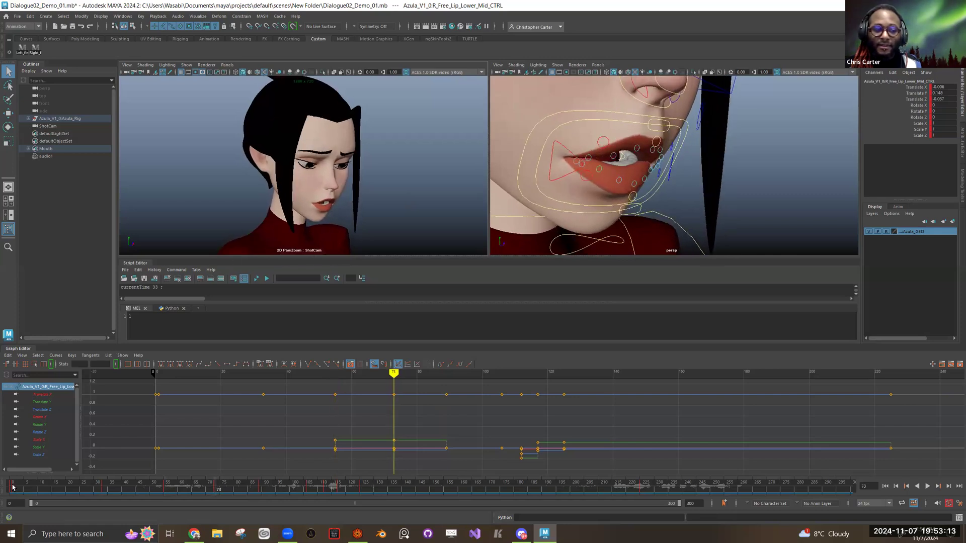
Step: Compare the neutral pose at frame 0 with the keyed poses at frame 1 and around frame 73
left_click(13, 487)
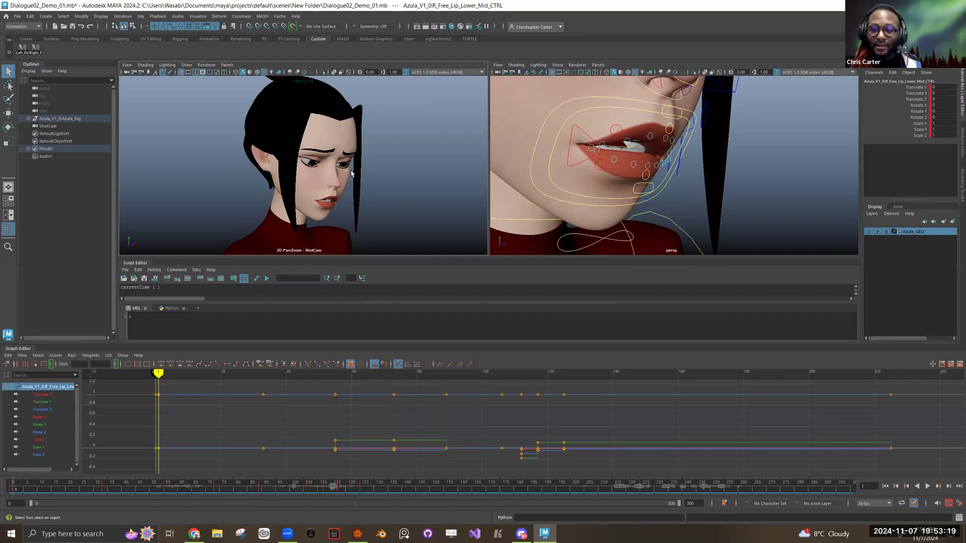
key("alt+comma")
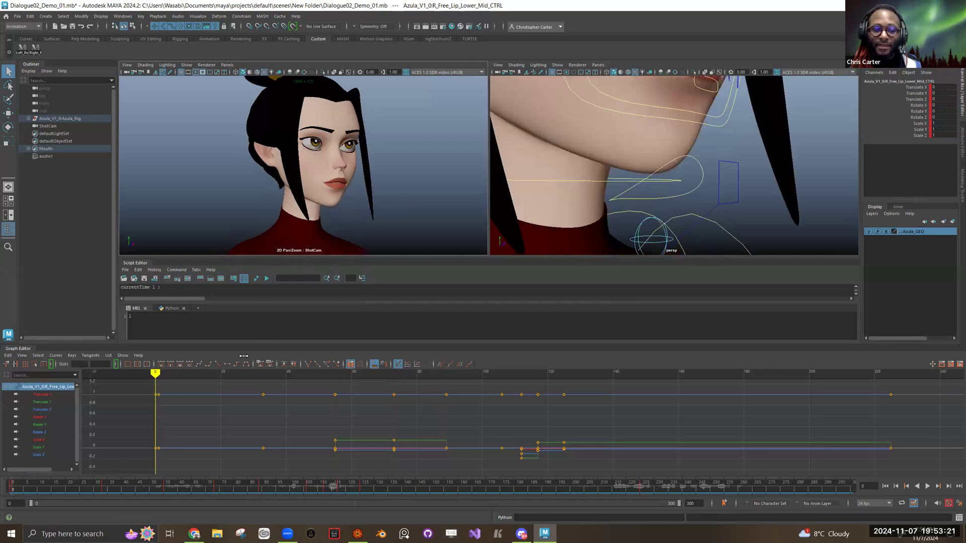
left_click(217, 489)
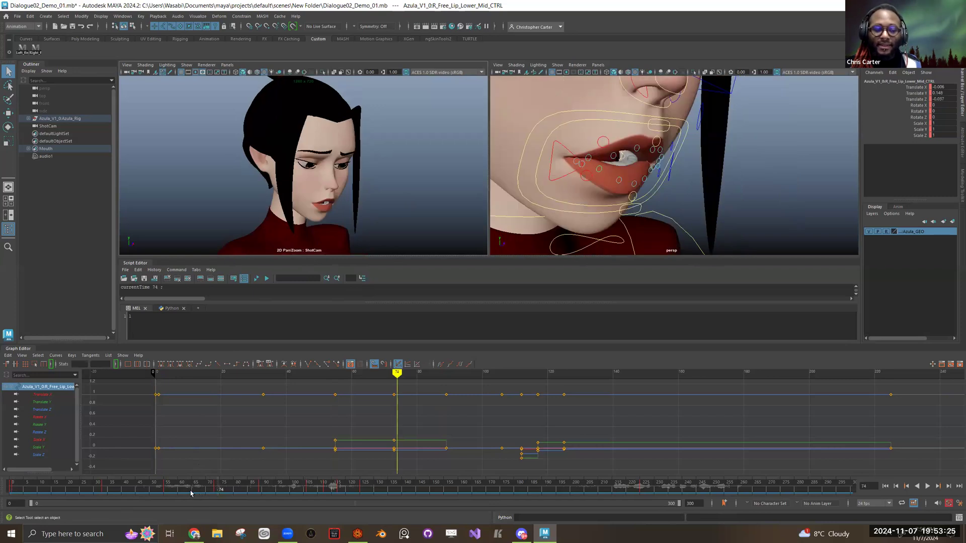
left_click(13, 490)
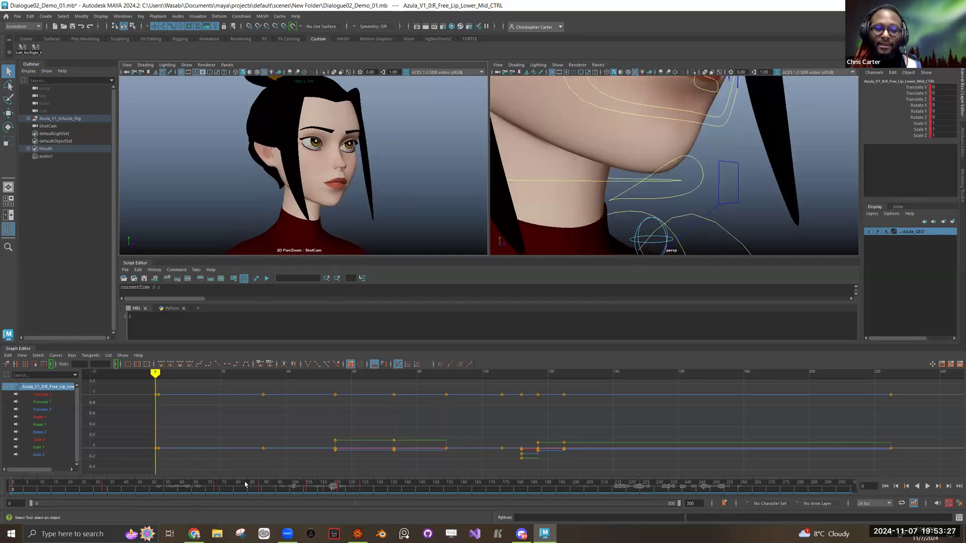
left_click(213, 491)
left_click_drag(191, 491, 180, 492)
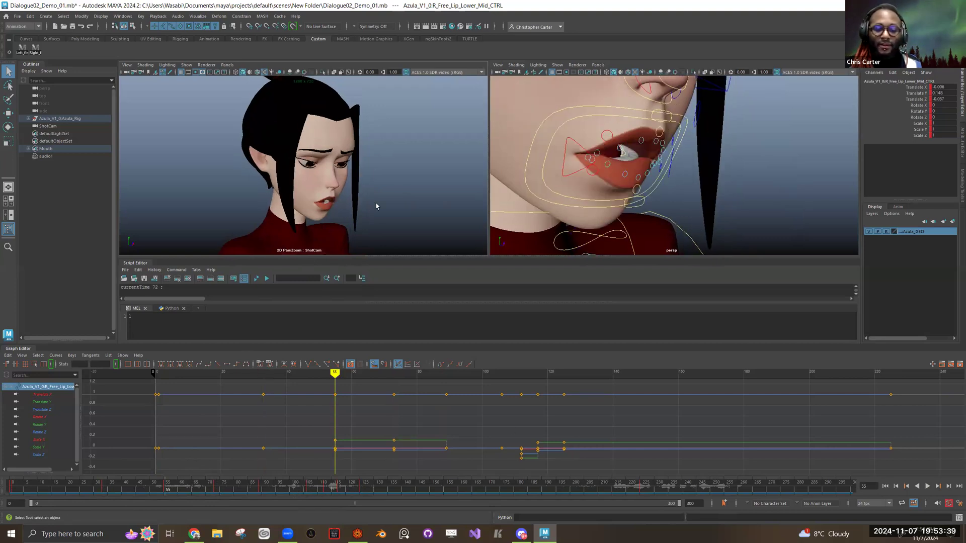
Step: Play the shot and compare the keyed mouth poses between frames 117 and 225
key("alt+v")
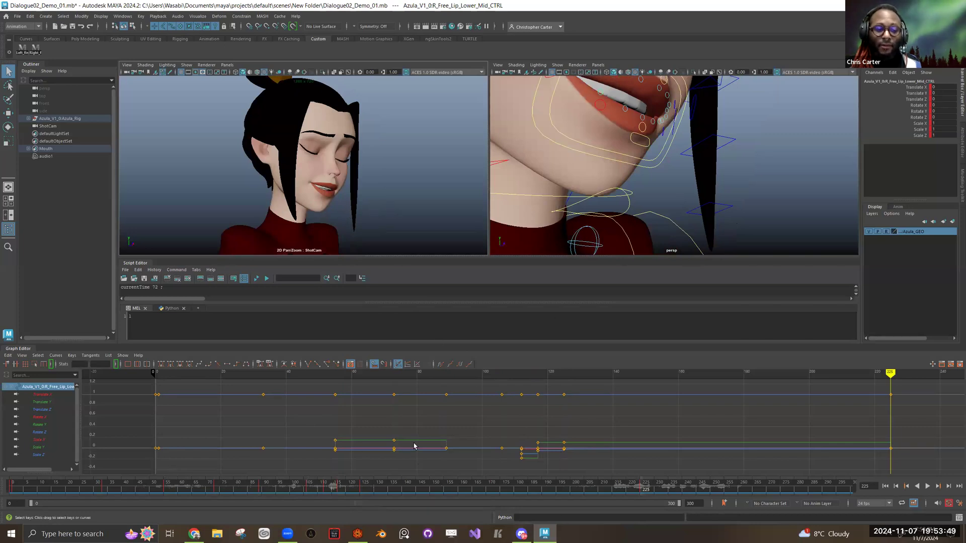
key("comma")
key("comma")
key("period")
key("comma")
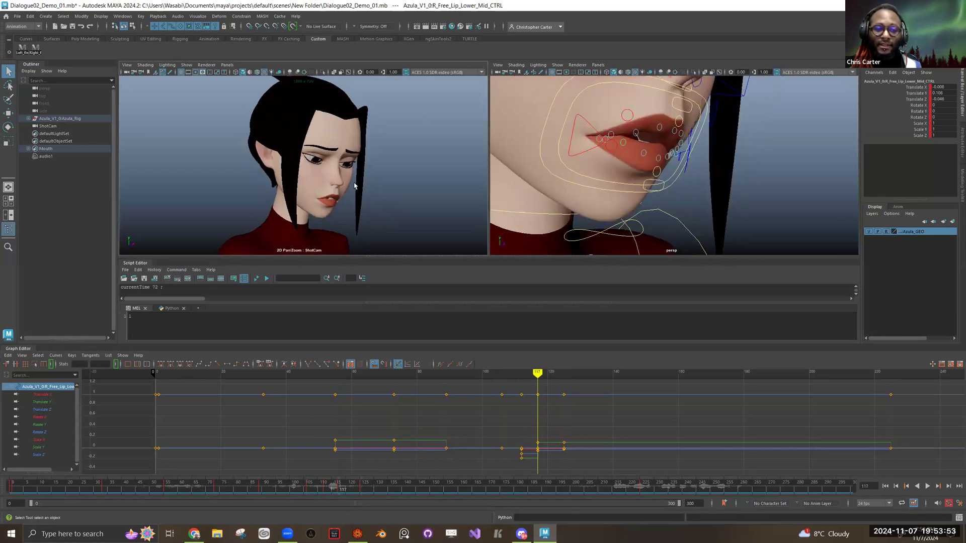
key("comma")
key("period")
key("period")
key("period")
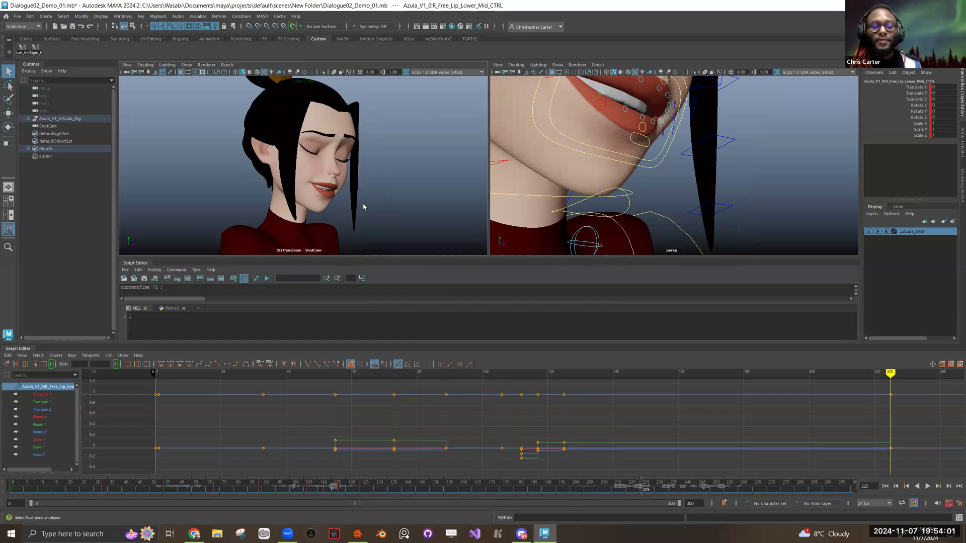
key("comma")
key("period")
key("period")
key("comma")
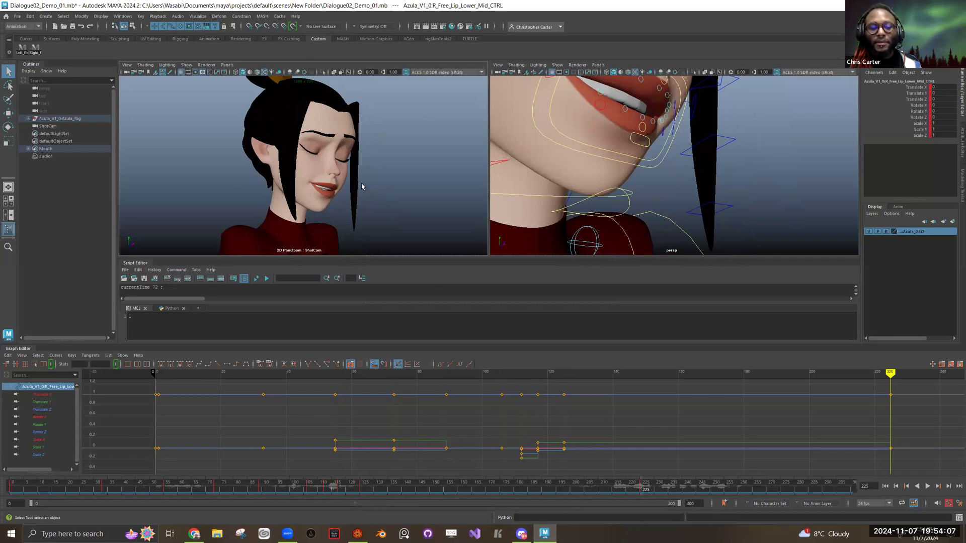
key("period")
Step: Move the mouth corner controls outward and up into a smile at frame 0, with Translate X about 1.247 and Translate Y about 1.431
key("f")
left_click(632, 197)
key("w")
left_click(633, 196)
left_click_drag(648, 174, 584, 136)
left_click_drag(696, 172, 593, 129)
left_click(579, 171)
left_click(579, 169)
mouse_move(598, 170)
left_mouse_down()
mouse_move(581, 171)
mouse_move(599, 161)
mouse_move(623, 169)
mouse_move(597, 200)
mouse_move(584, 197)
mouse_move(629, 177)
mouse_move(583, 176)
left_mouse_up()
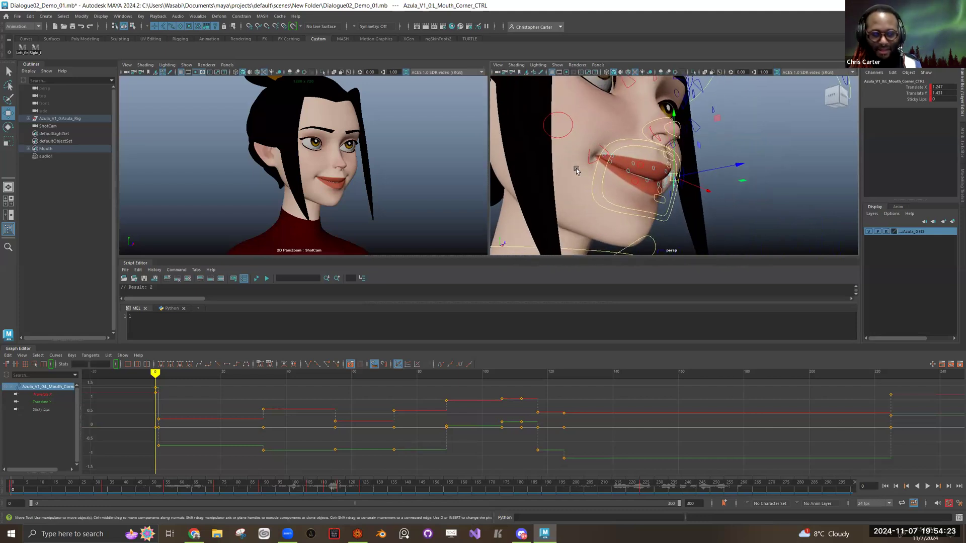
key("comma")
key("period")
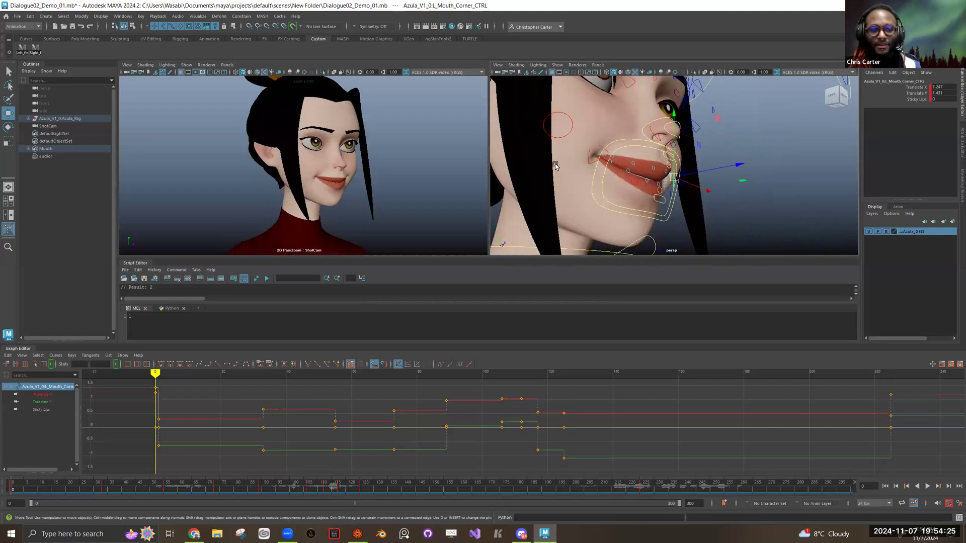
Step: Compare the new smile at frame 0 with the keyed smile at frame 225 by switching between the two poses
key("comma")
key("period")
key("comma")
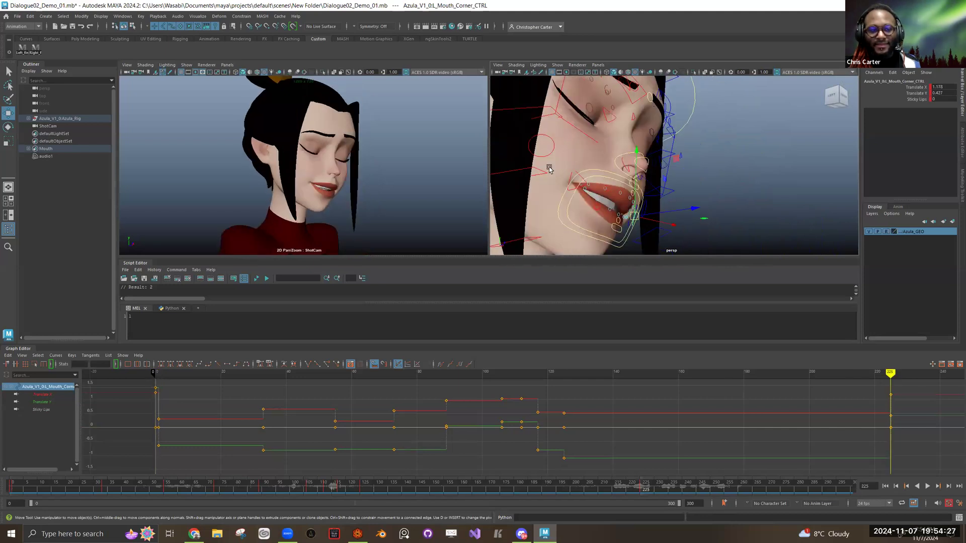
key("period")
key("comma")
key("period")
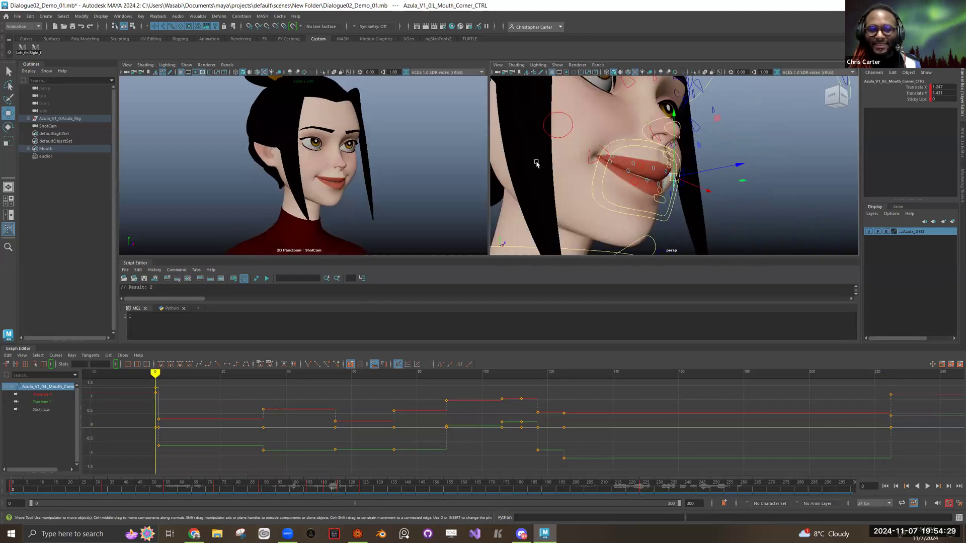
key("comma")
key("period")
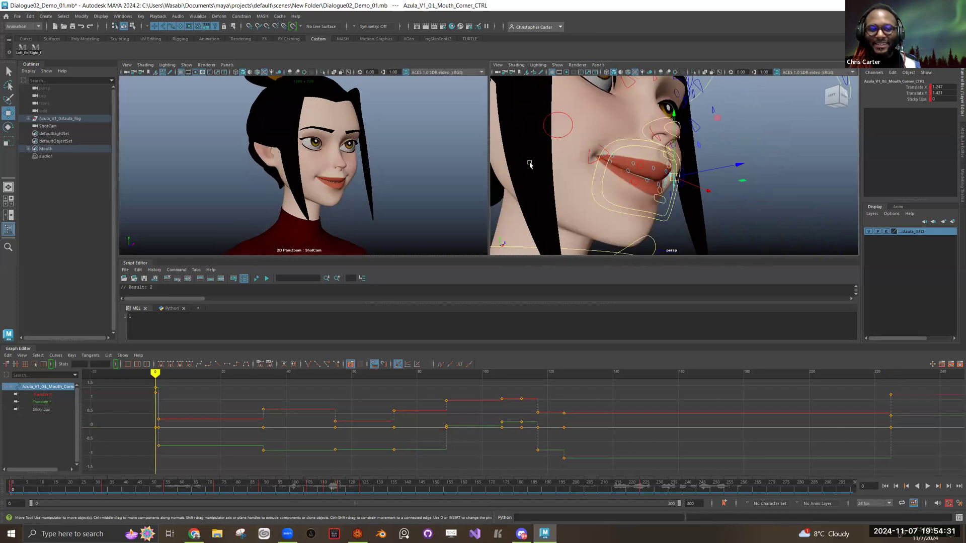
key("comma")
key("period")
key("comma")
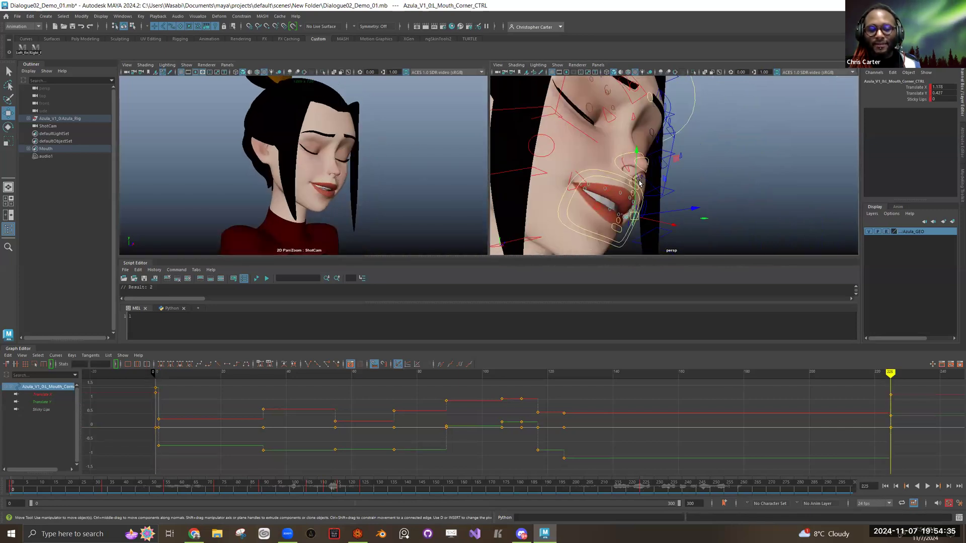
key("period")
Step: Step through the keyed mouth poses from frame 1 past frame 73 to frame 225, examining them from nearer the front
left_click_drag(638, 183, 634, 215)
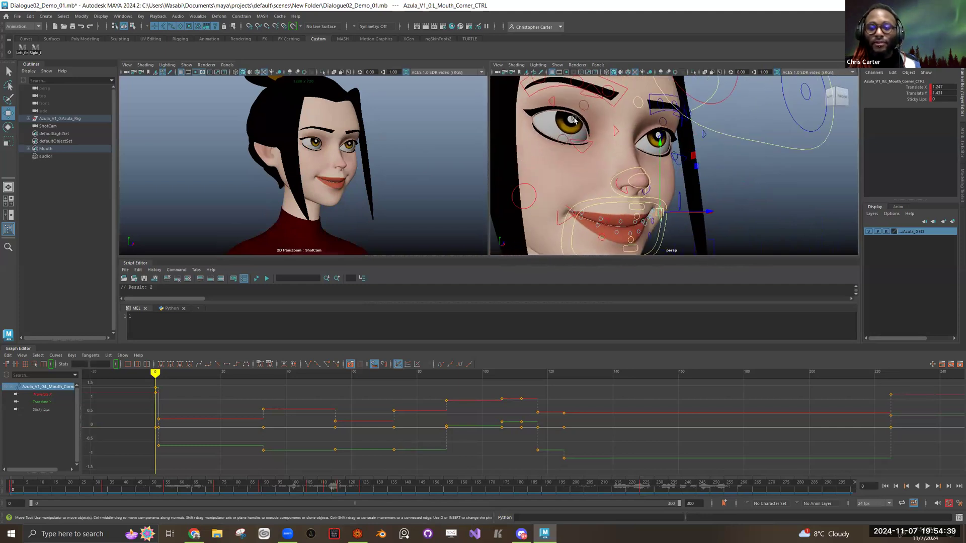
key("period")
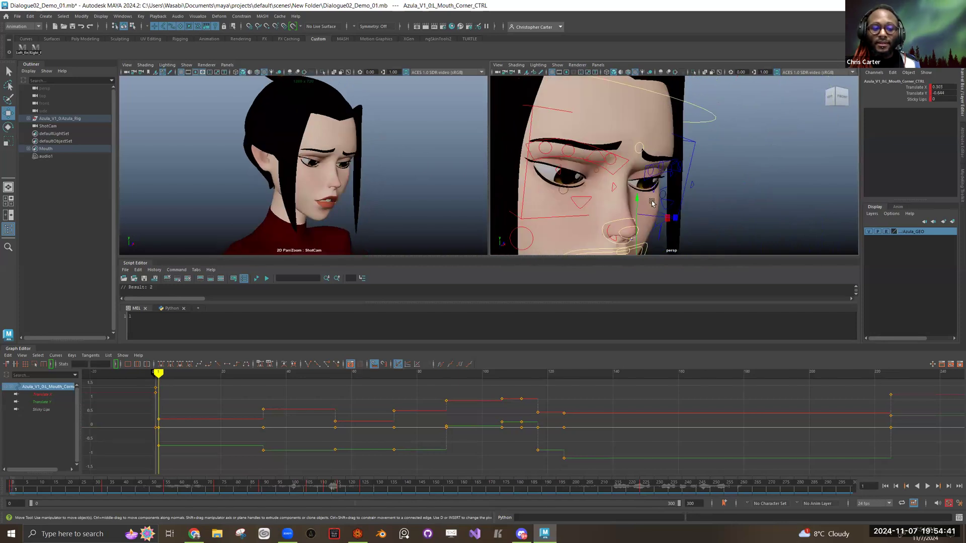
left_click_drag(621, 191, 570, 207)
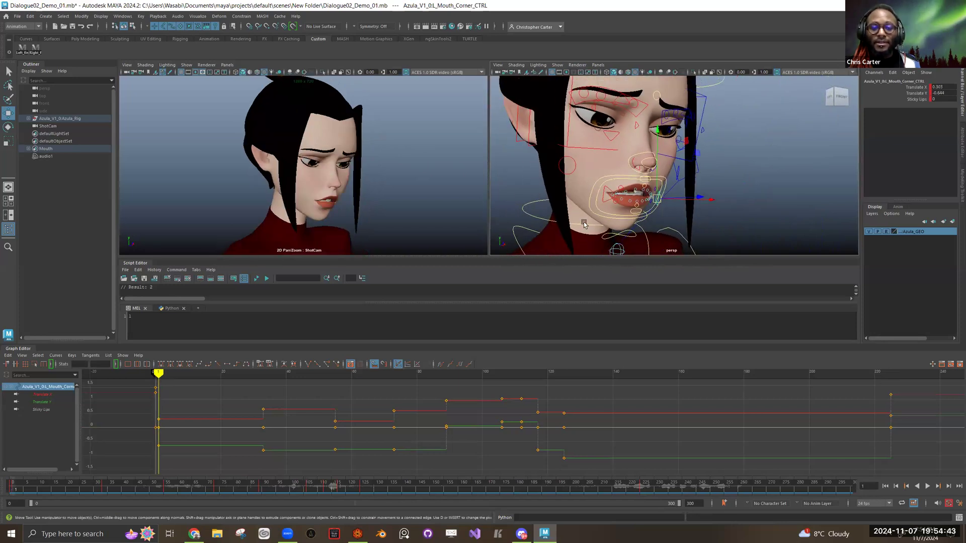
left_click_drag(631, 204, 634, 241)
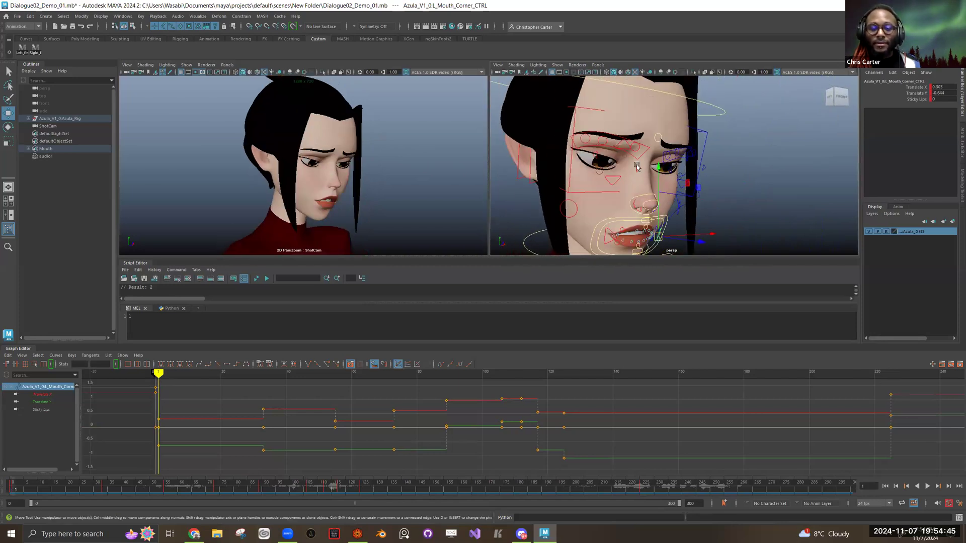
key("period")
key("period")
key("period")
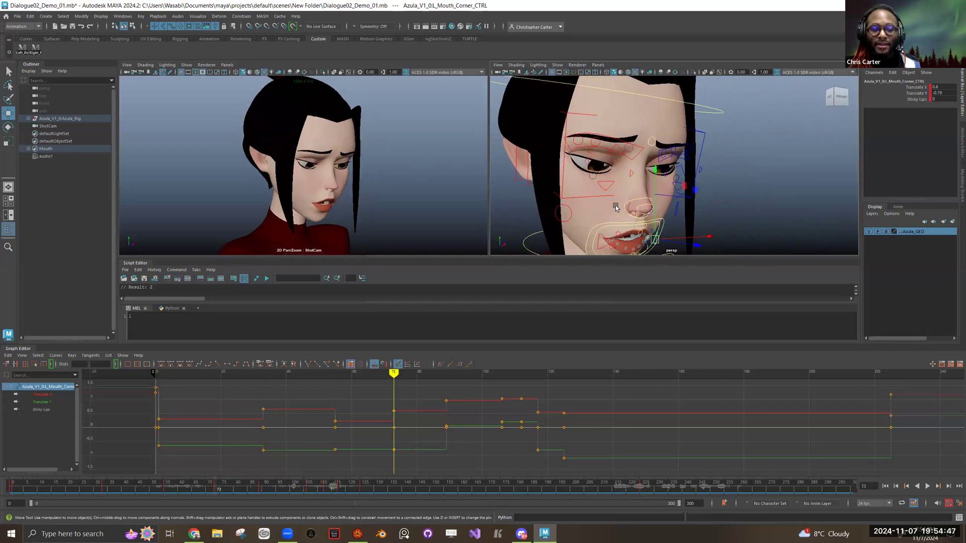
key("period")
key("period")
key("period")
key("period")
key("period")
key("period")
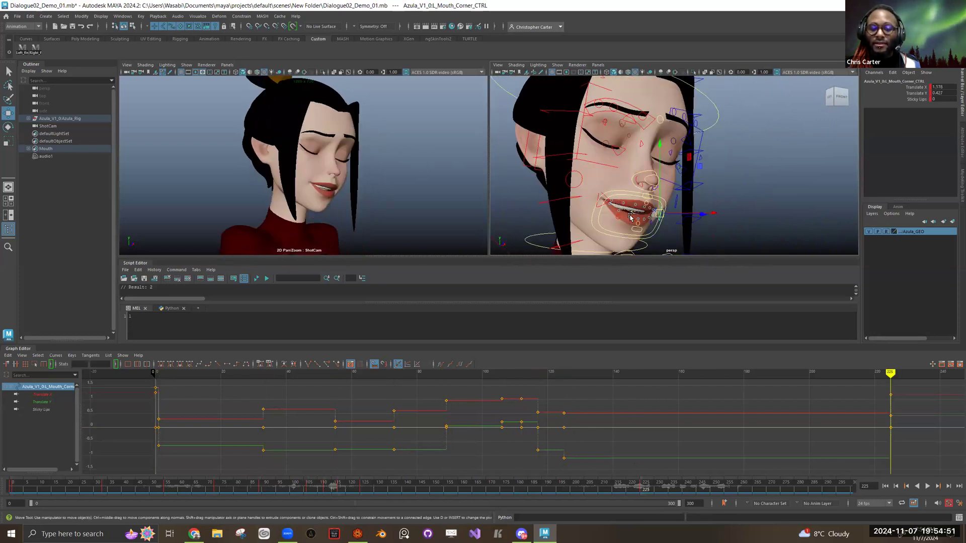
left_click_drag(661, 197, 658, 143)
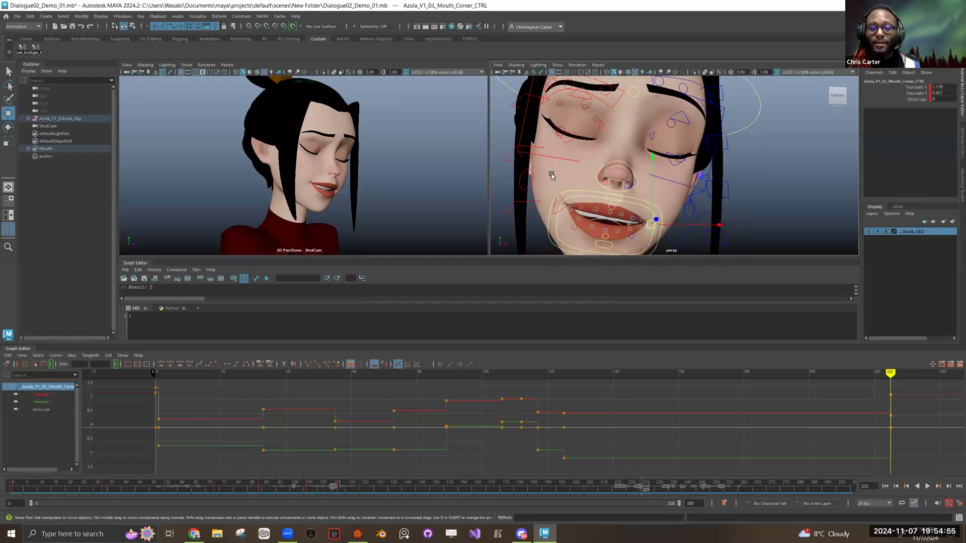
Step: Reset both mouth corner controls at frame 0 by setting Translate X and Translate Y to 0
key("alt+shift+v")
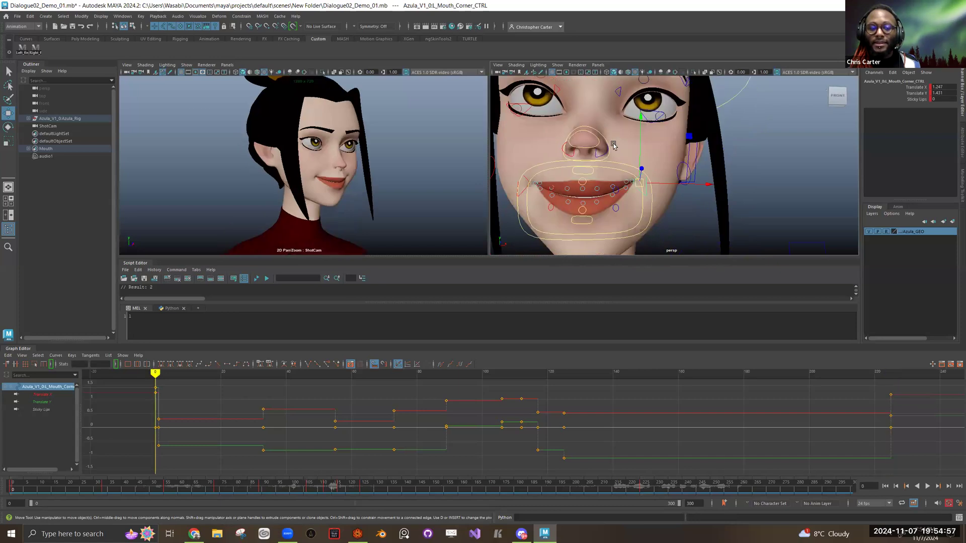
right_click(29, 486)
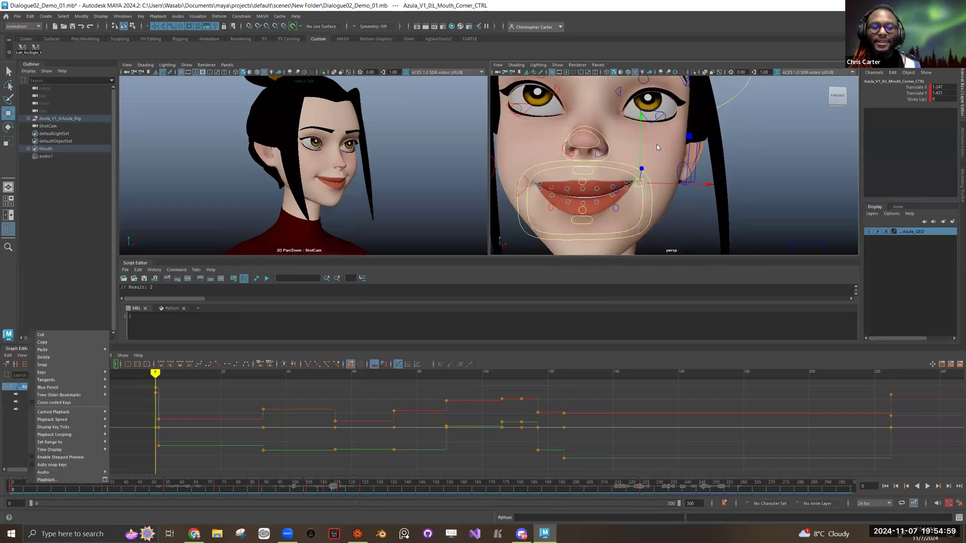
left_click(523, 187)
left_click(642, 189, "shift")
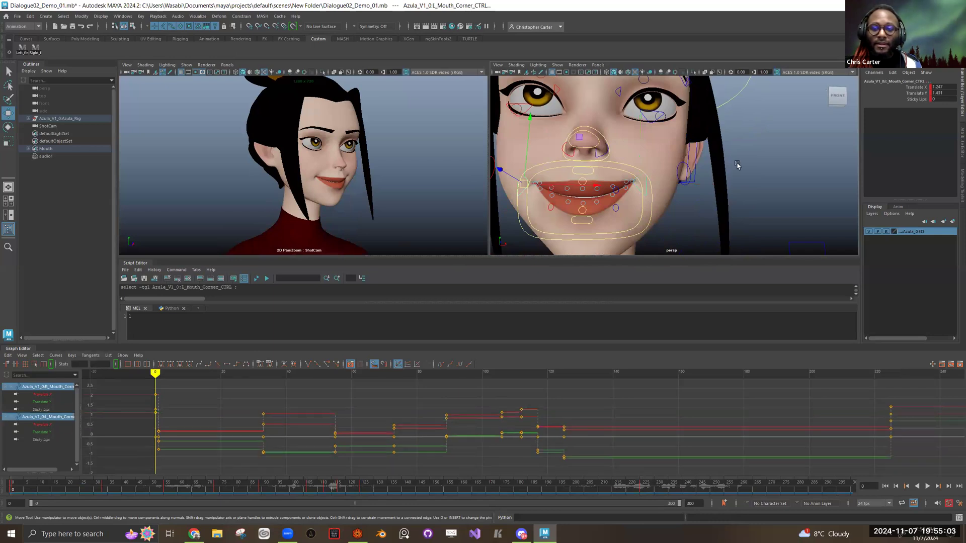
left_click_drag(951, 87, 953, 94)
type("09")
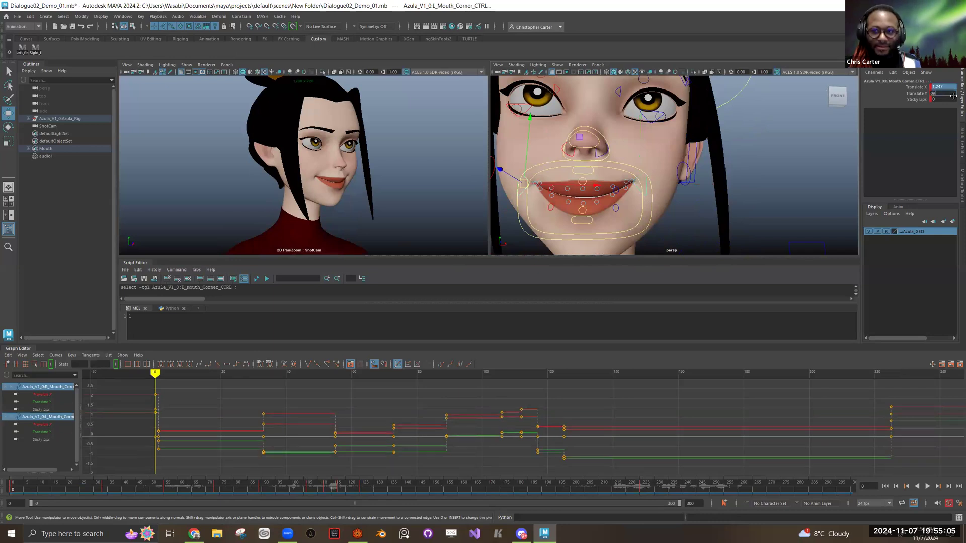
key("Return")
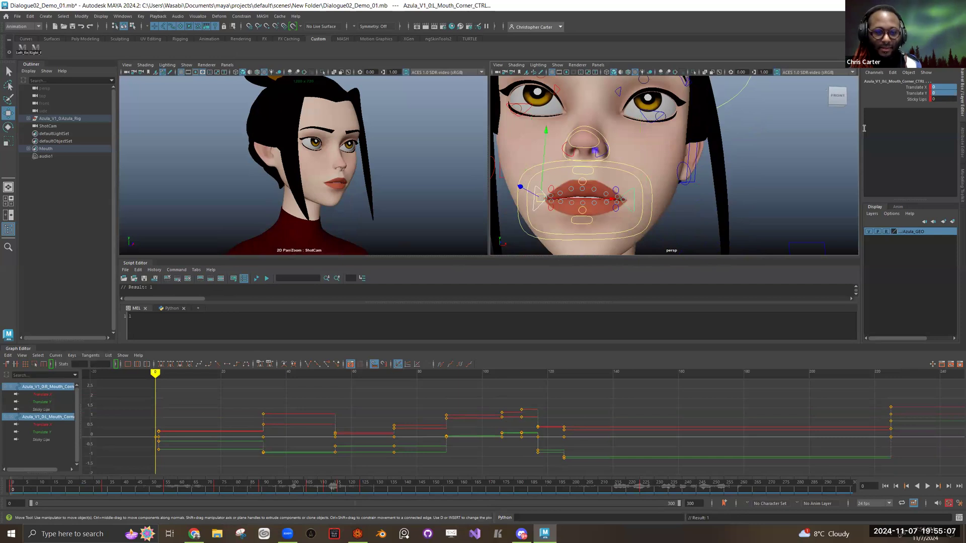
Step: Compare the keyed smile at frame 225 with the mouth pose at frame 2 from the front
left_click(652, 486)
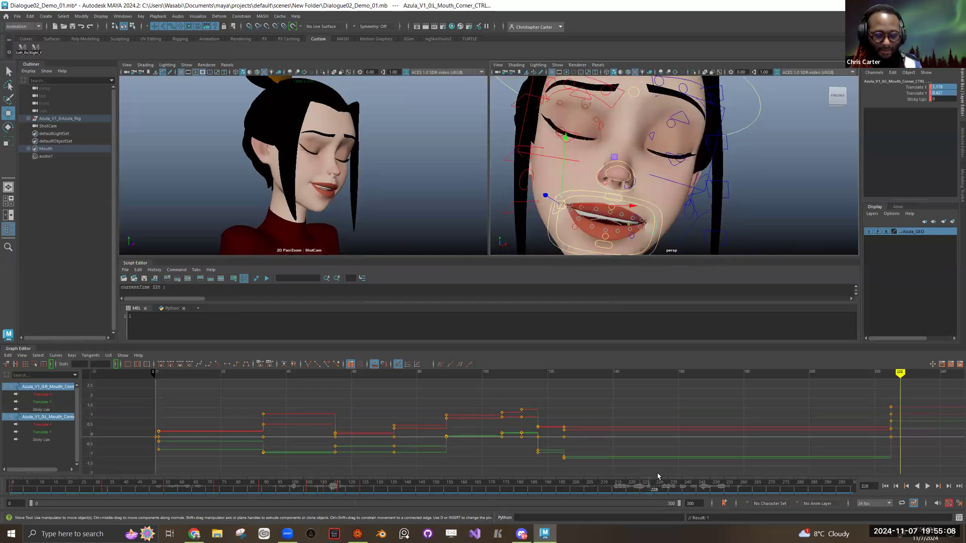
key("comma")
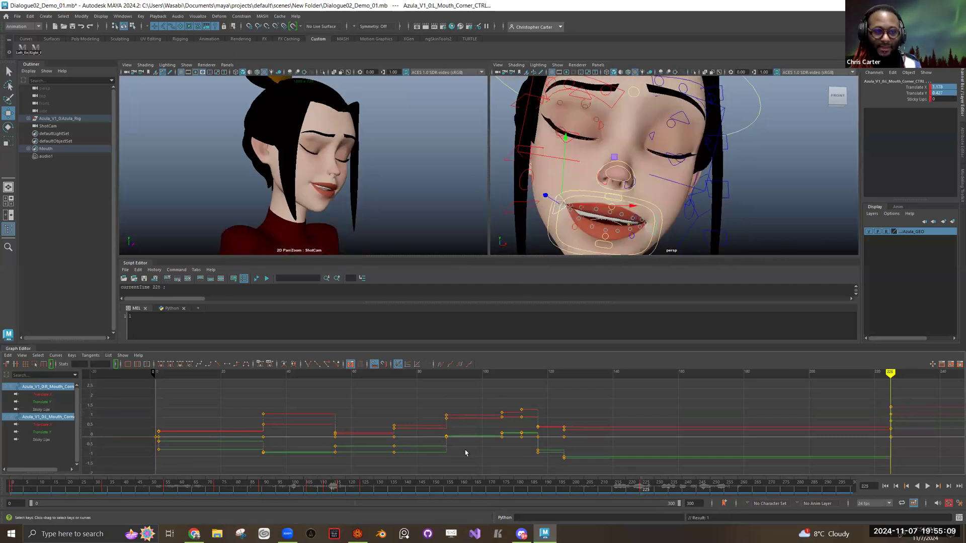
left_click(18, 487)
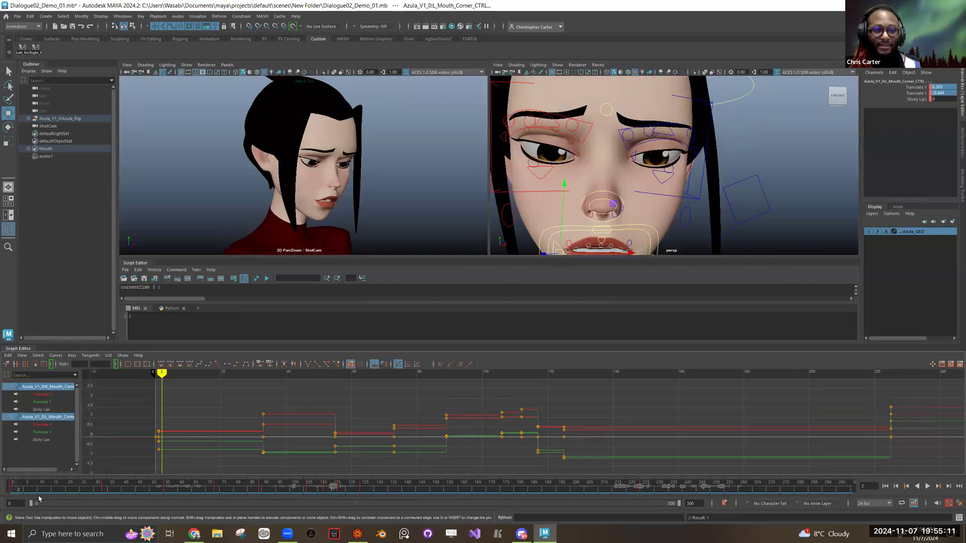
left_click(653, 490)
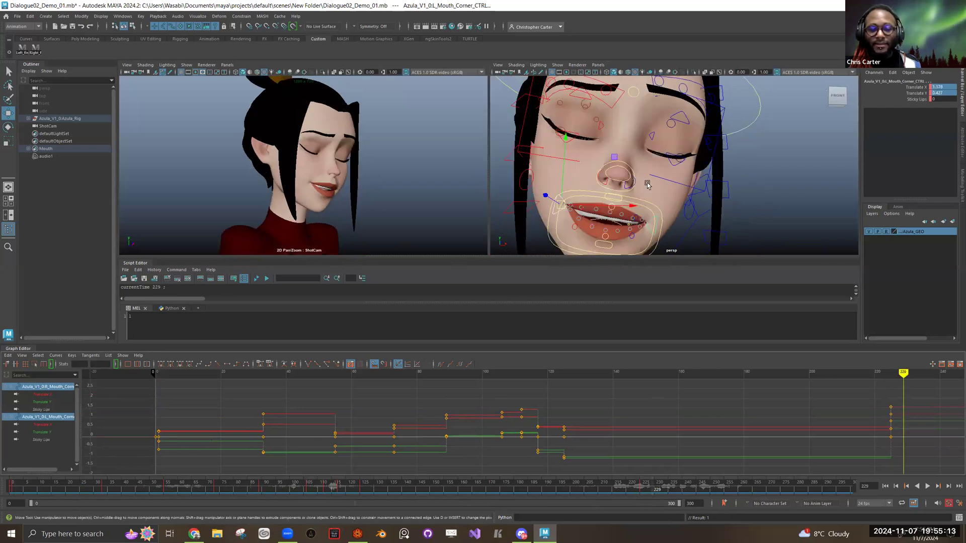
key("comma")
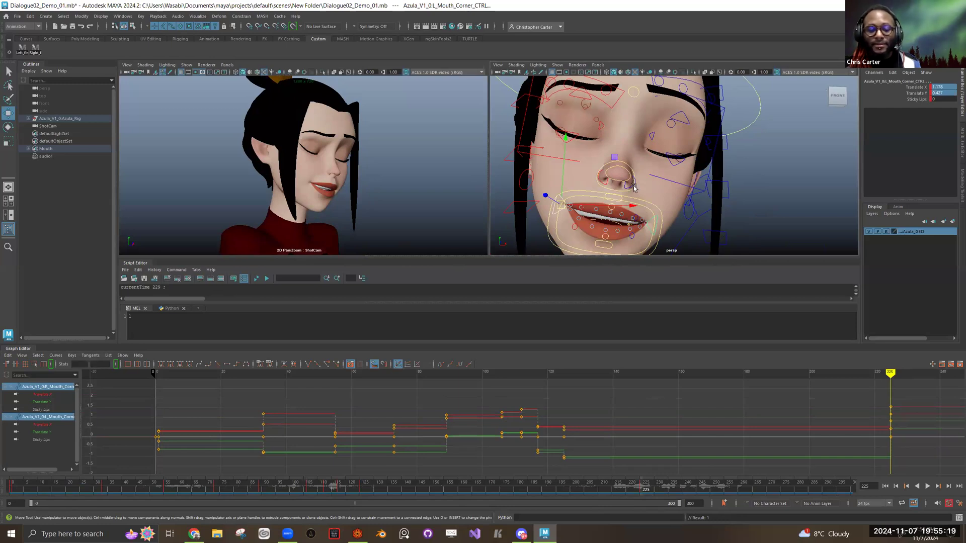
Step: Compare the keyed mouth pose at frame 125 with the smile at frame 225
key("comma")
key("period")
key("comma")
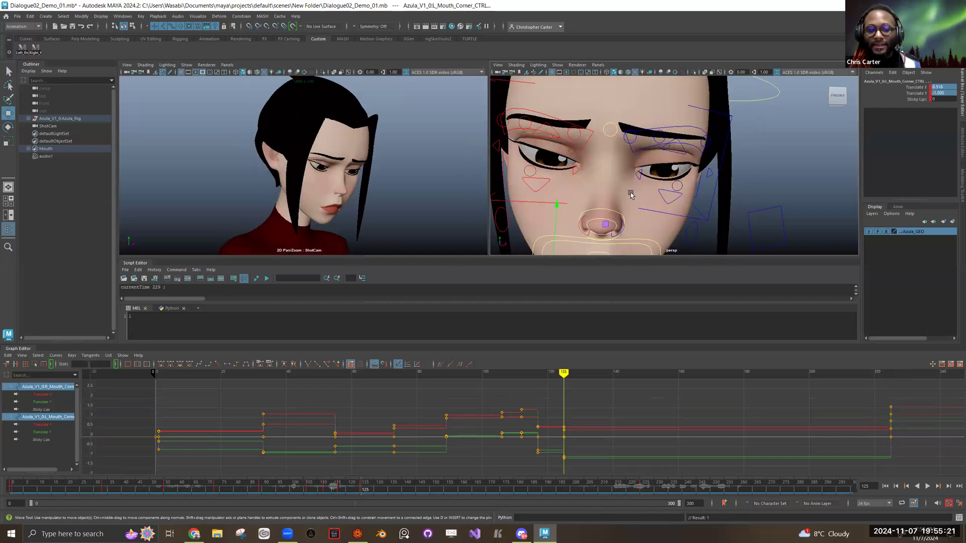
key("period")
key("period")
key("comma")
Step: Step back through the keyed mouth poses at frames 112, 106 and 73 to the neutral pose at frame 0
key("comma")
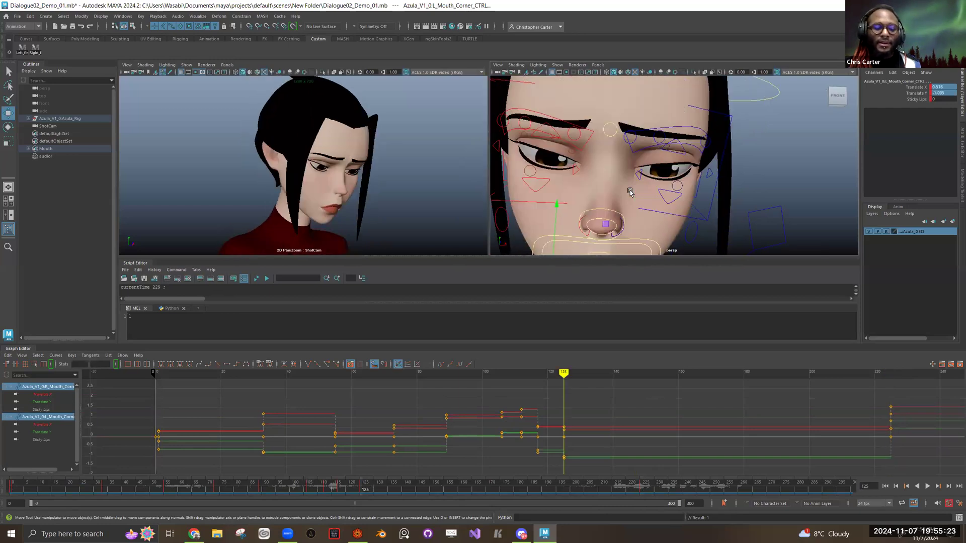
key("comma")
key("comma")
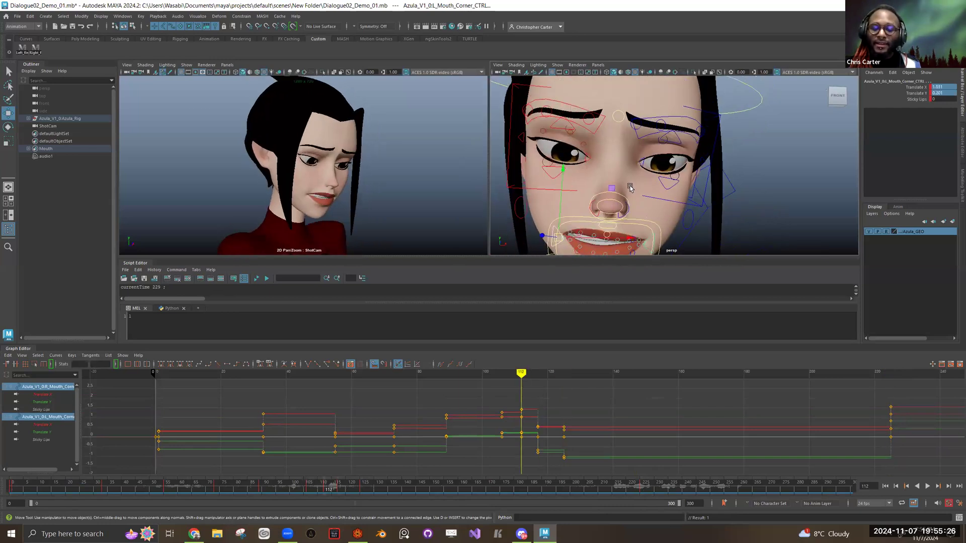
key("comma")
key("comma")
key("period")
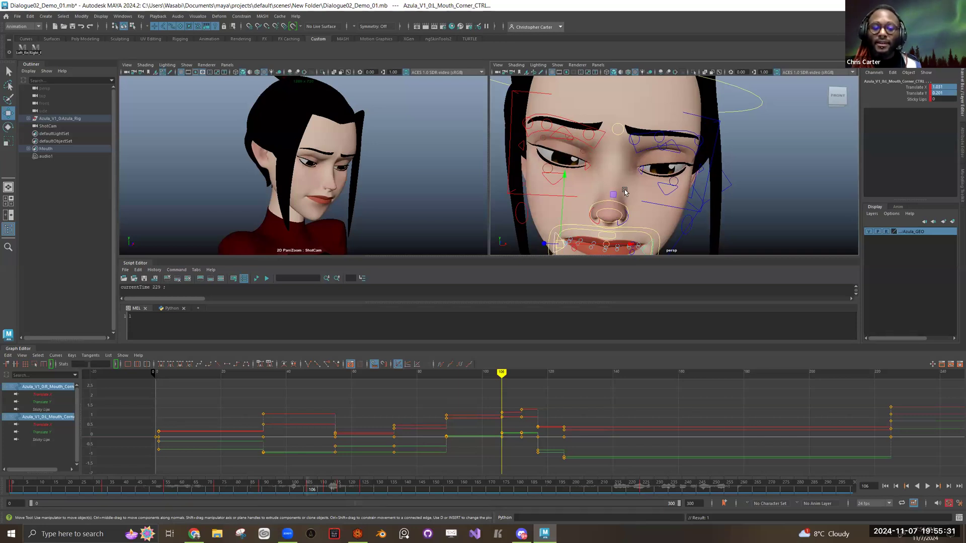
key("comma")
key("comma")
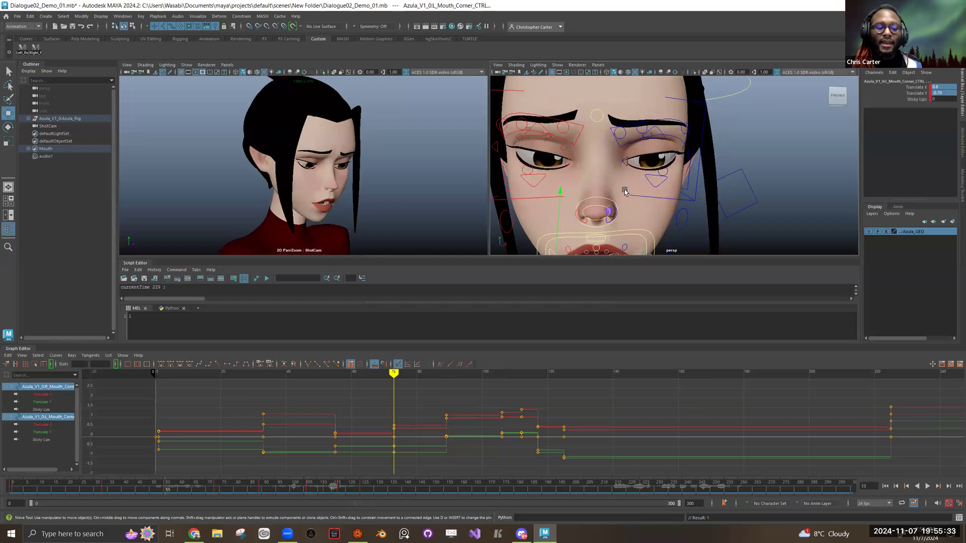
key("comma")
key("comma")
key("comma")
Step: Compare the neutral mouth at frame 0 with the keyed pose at frame 1 by switching back and forth
key("comma")
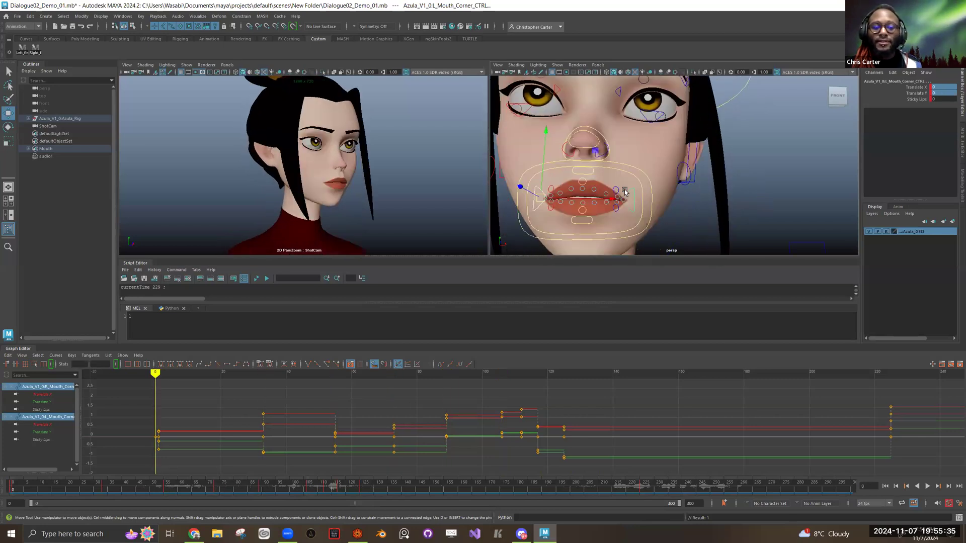
key("period")
key("comma")
key("period")
key("comma")
key("period")
key("comma")
key("period")
key("comma")
key("period")
key("comma")
key("period")
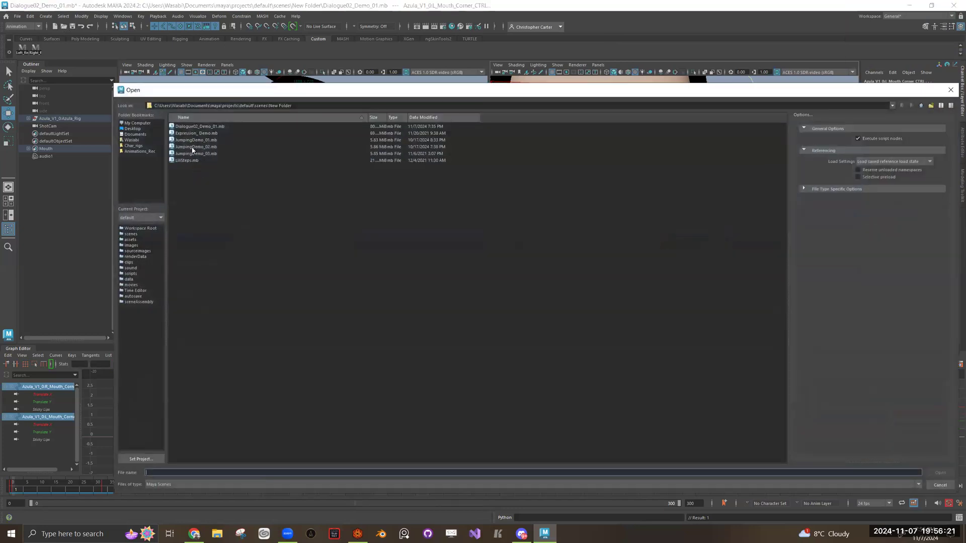
Step: Browse the scene folders in the Open dialog
left_click(922, 106)
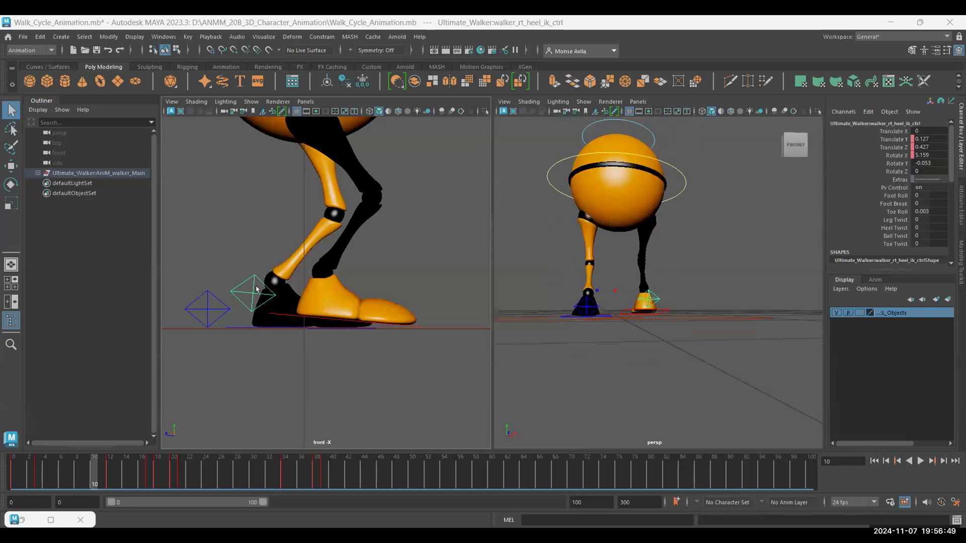
Step: Try a Foot Roll of -24 on the walker's right heel control at frame 10, and undo it
left_click(247, 295)
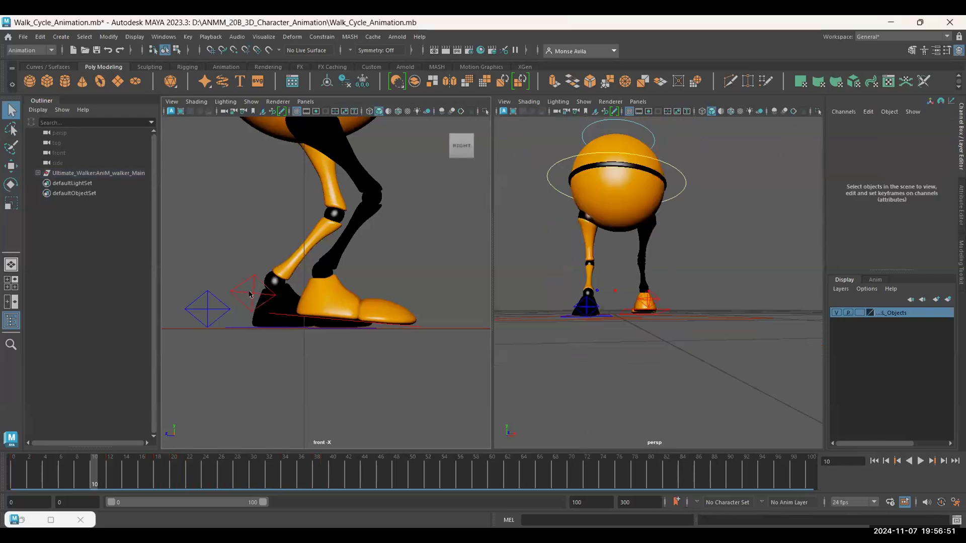
key("ctrl+z")
key("ctrl+z")
key("ctrl+z")
key("ctrl+z")
key("ctrl+z")
key("ctrl+z")
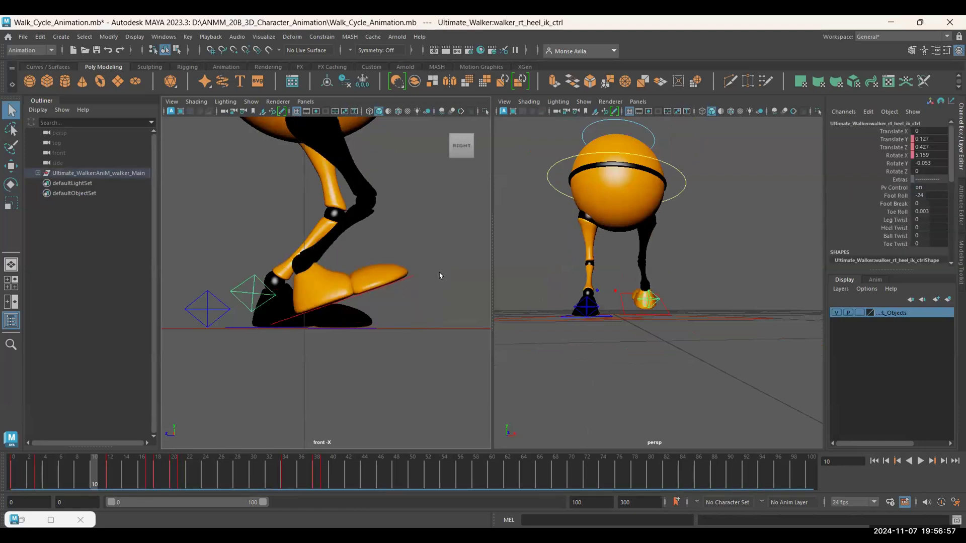
key("ctrl+z")
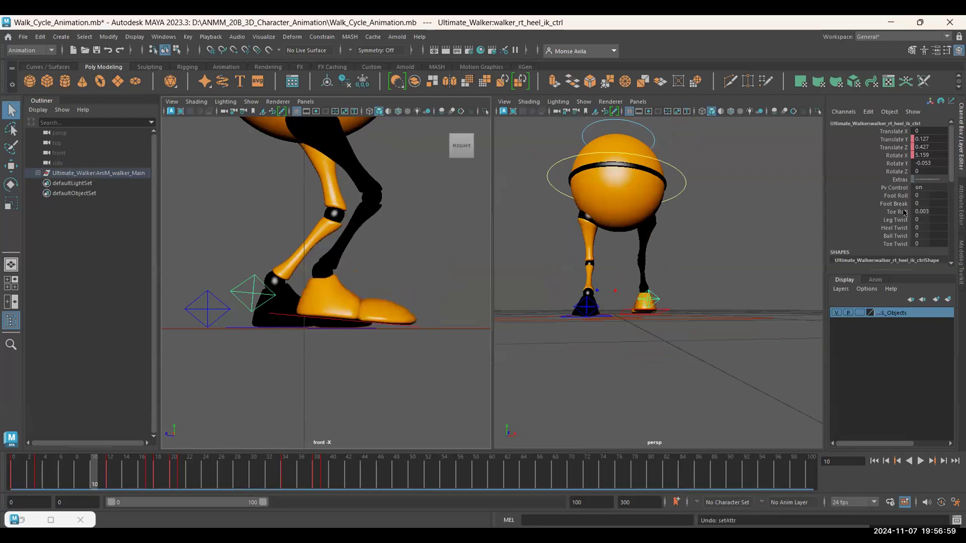
Step: Try changing the right heel control's Toe Roll at frame 10, and undo the change
left_click(928, 212)
mouse_move(928, 212)
left_mouse_down()
mouse_move(911, 211)
mouse_move(946, 212)
mouse_move(926, 211)
left_mouse_up()
key("ctrl+z")
key("ctrl+z")
key("ctrl+z")
key("ctrl+z")
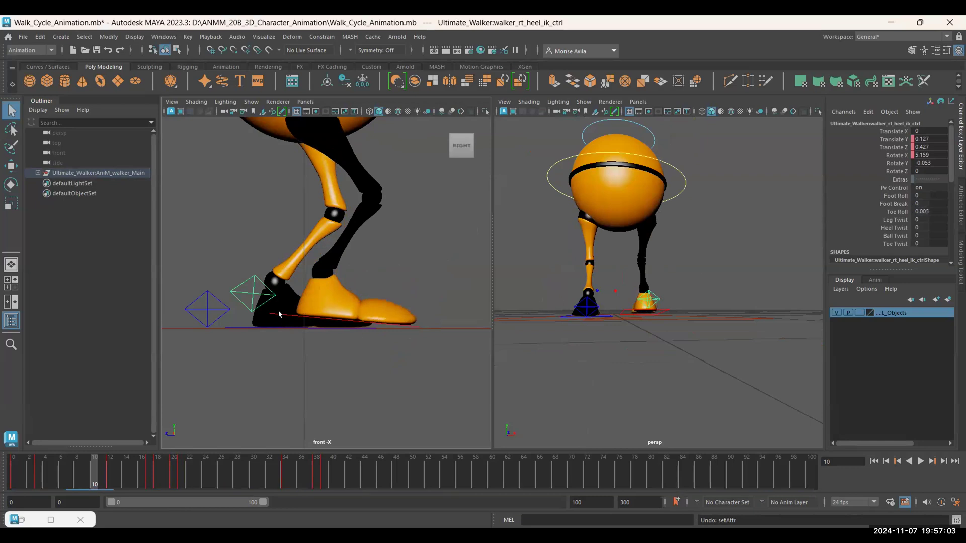
Step: Select the walker's left heel control and move the current time to frame 21
scroll(283, 282, "down", 3)
left_click(272, 296)
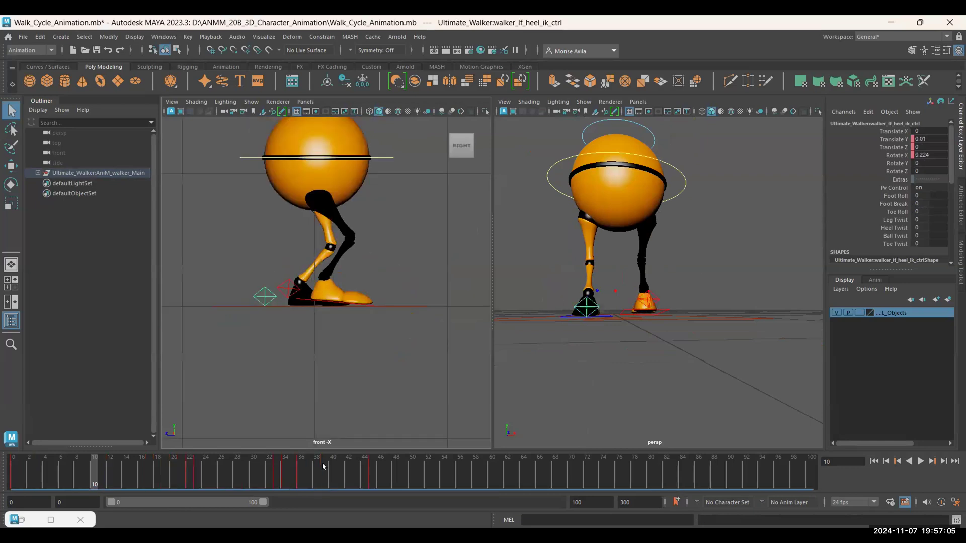
key("alt+v")
left_click_drag(175, 483, 184, 479)
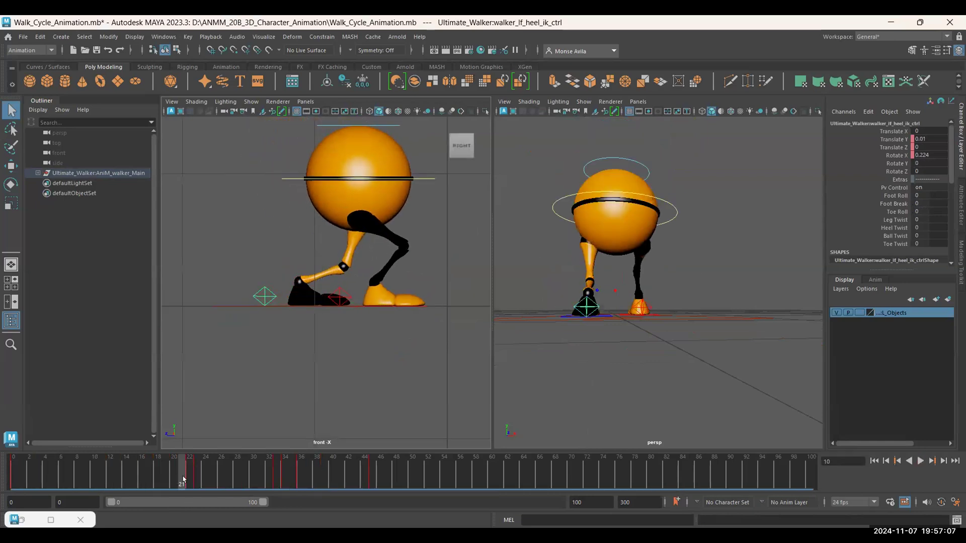
Step: Try changing the left heel control's Toe Roll and Foot Break at frame 21, undoing each change
mouse_move(916, 211)
left_mouse_down()
mouse_move(937, 212)
mouse_move(906, 211)
mouse_move(920, 211)
left_mouse_up()
key("ctrl+z")
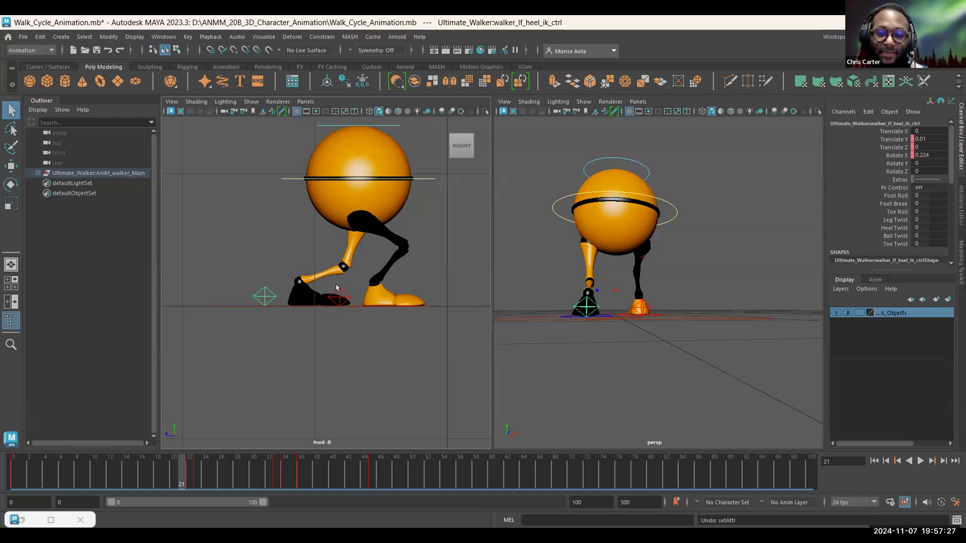
left_click_drag(907, 200, 959, 200)
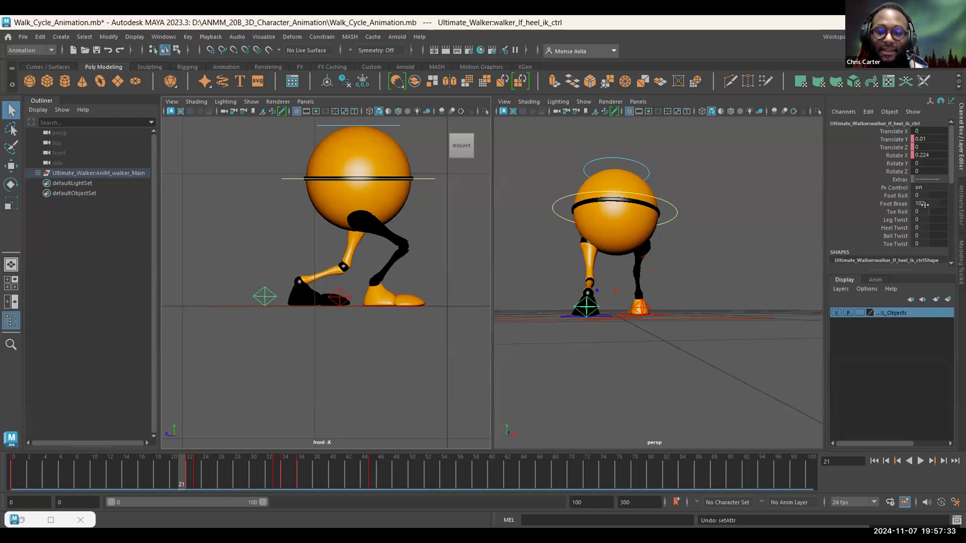
key("ctrl+z")
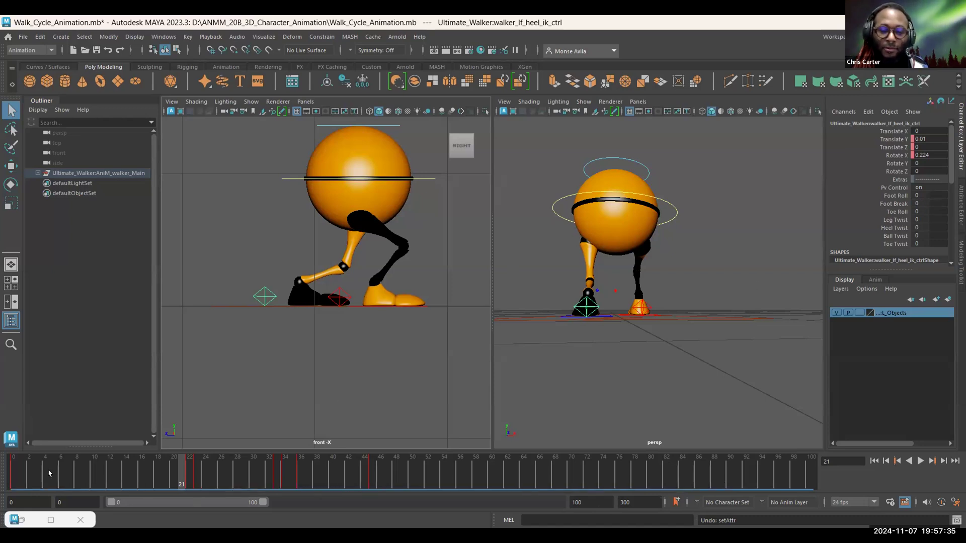
Step: Scrub to frame 15 and set the left heel control's Foot Break to 35
mouse_move(48, 473)
left_mouse_down()
mouse_move(157, 490)
mouse_move(134, 481)
left_mouse_up()
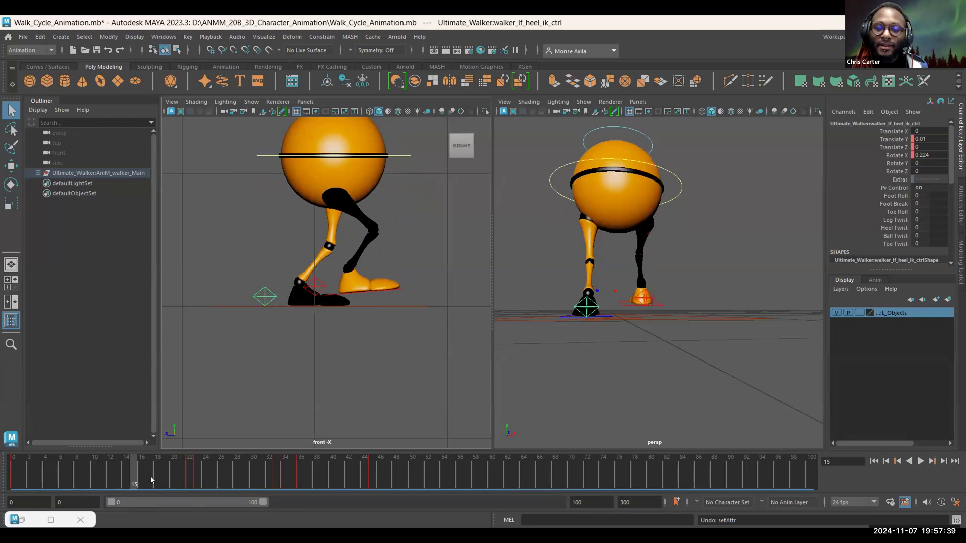
left_click(912, 202)
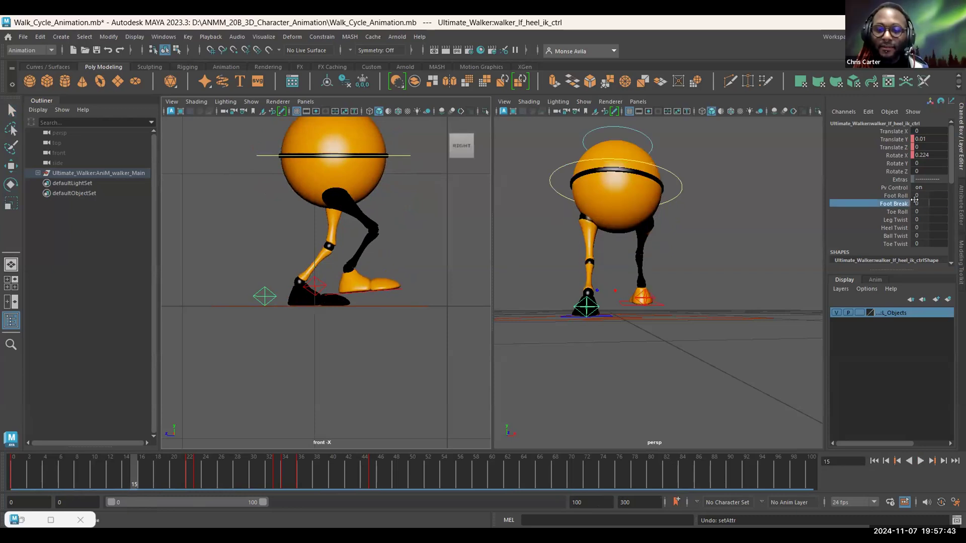
double_click(919, 202)
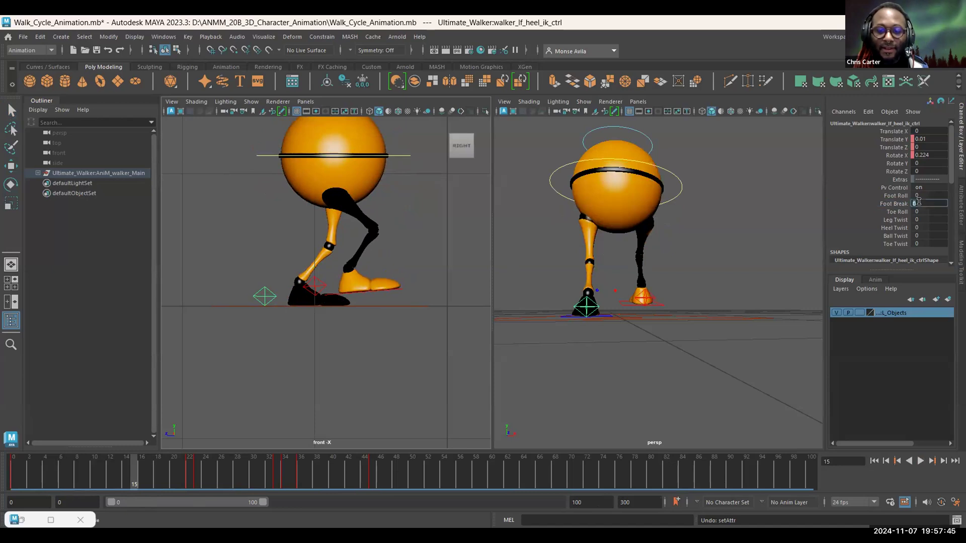
type("35")
key("Return")
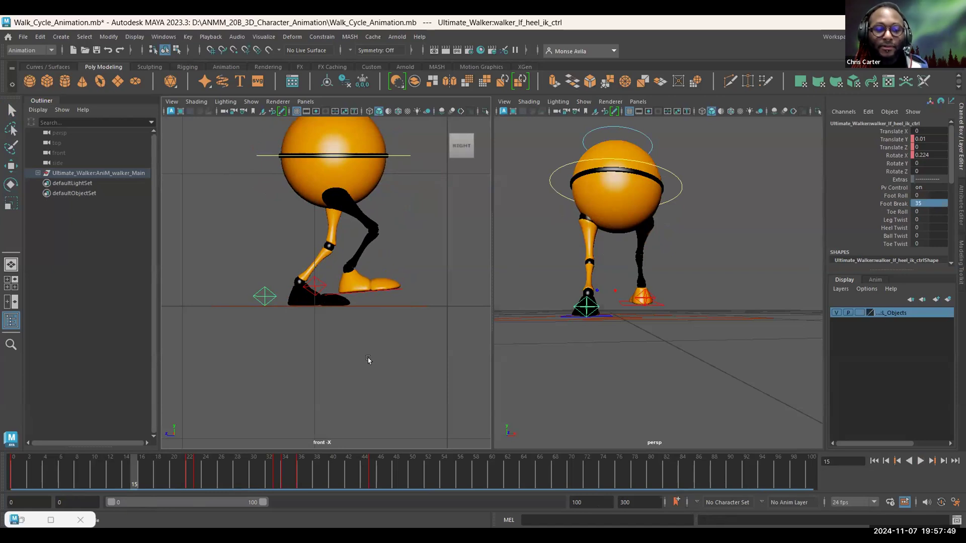
Step: Set the left heel control's Foot Break to 0 at frame 7, and briefly play the walk cycle
left_click(191, 481)
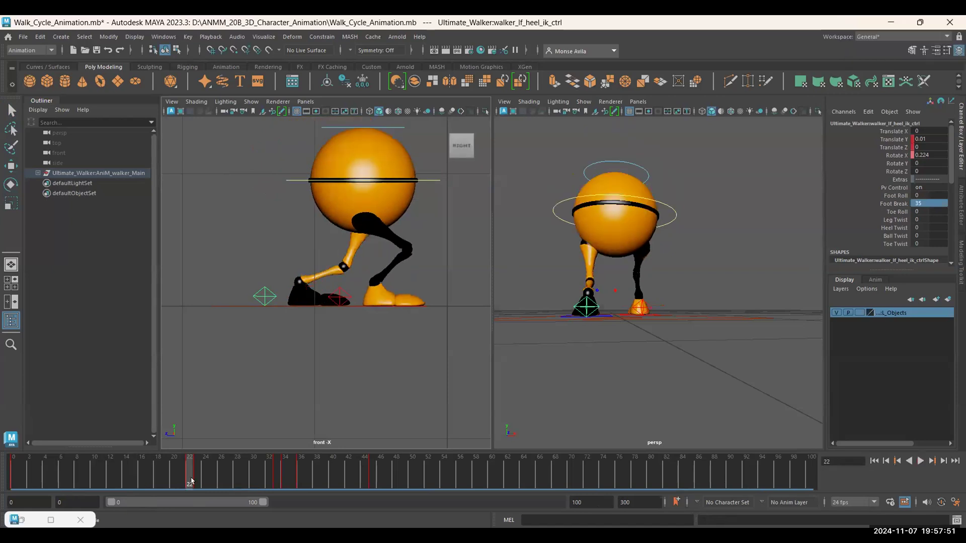
double_click(924, 200)
key("BackSpace")
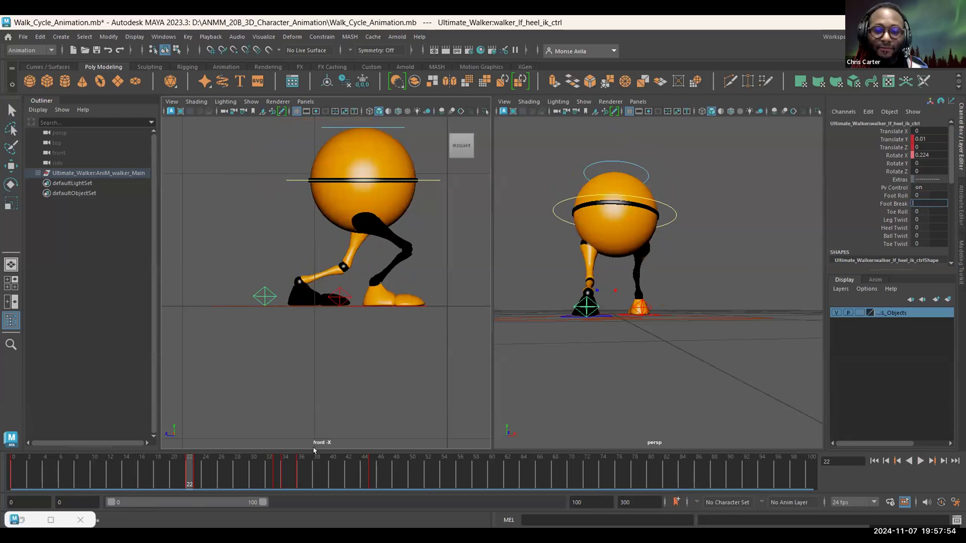
left_click(173, 481)
right_click(166, 484)
double_click(156, 483)
left_click_drag(176, 484, 191, 481)
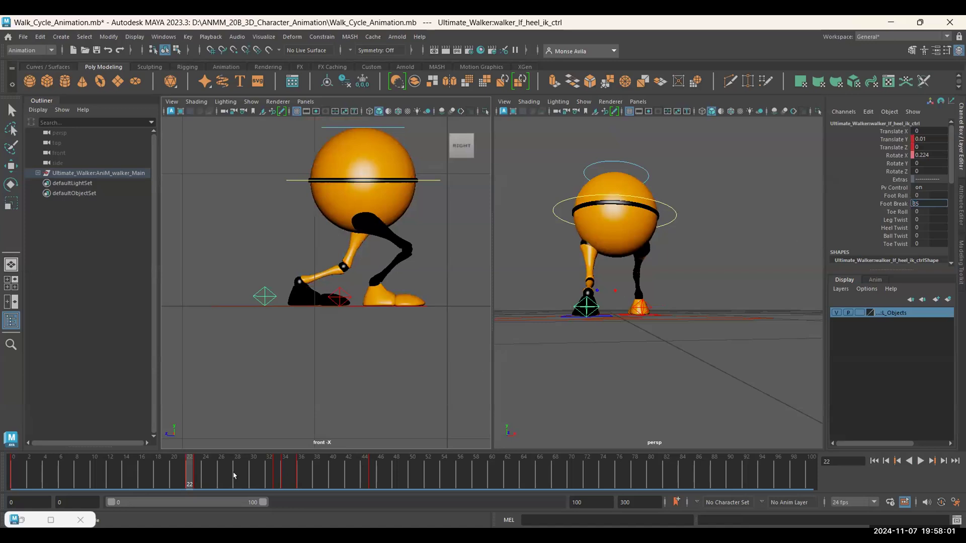
left_click(69, 481)
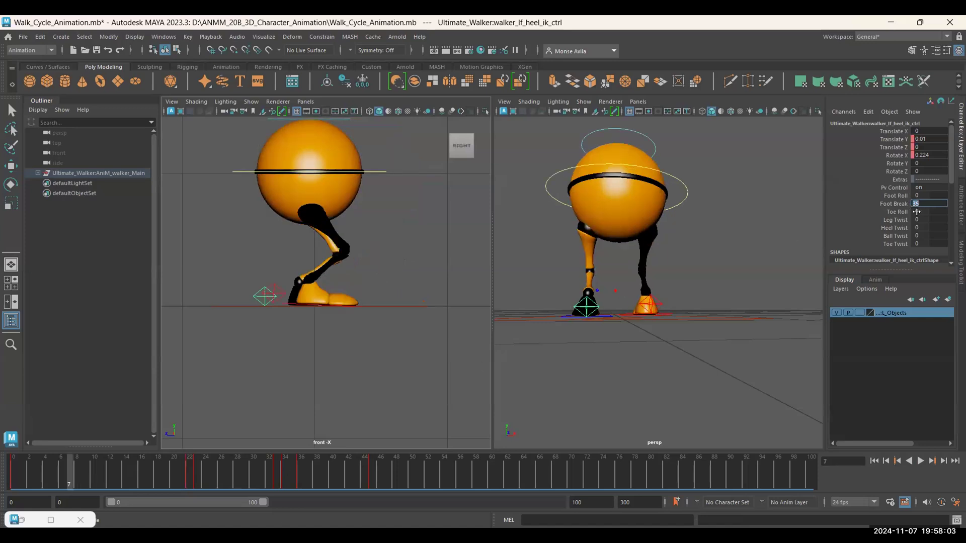
key("Return")
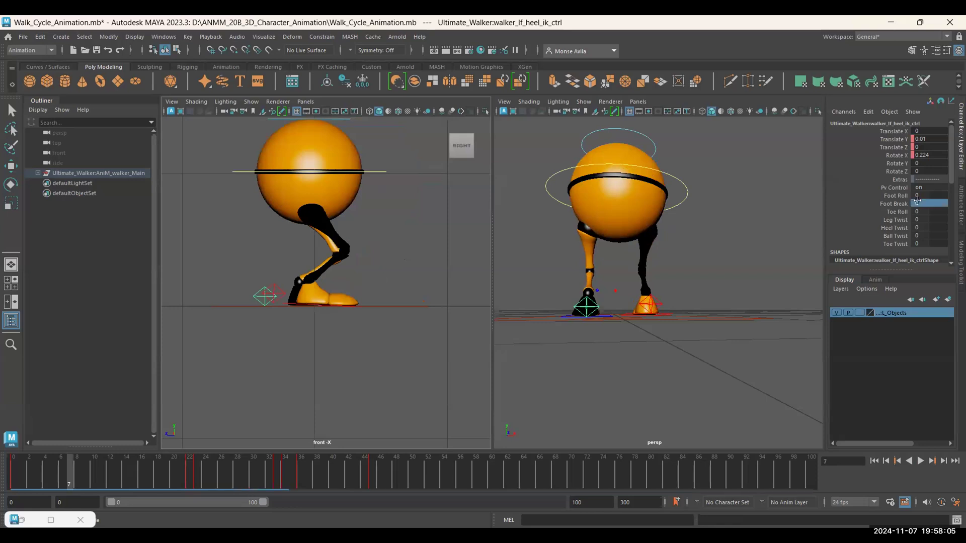
key("alt+v")
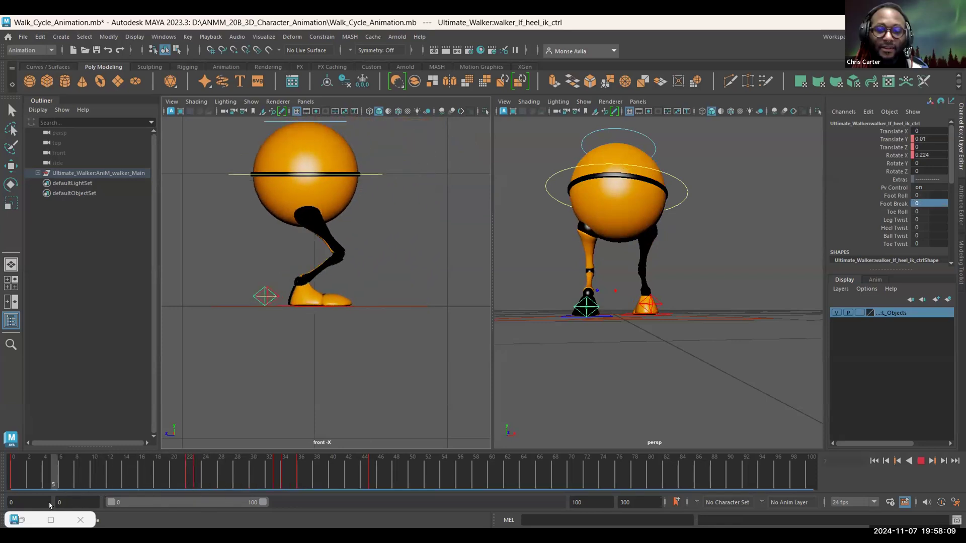
key("alt+v")
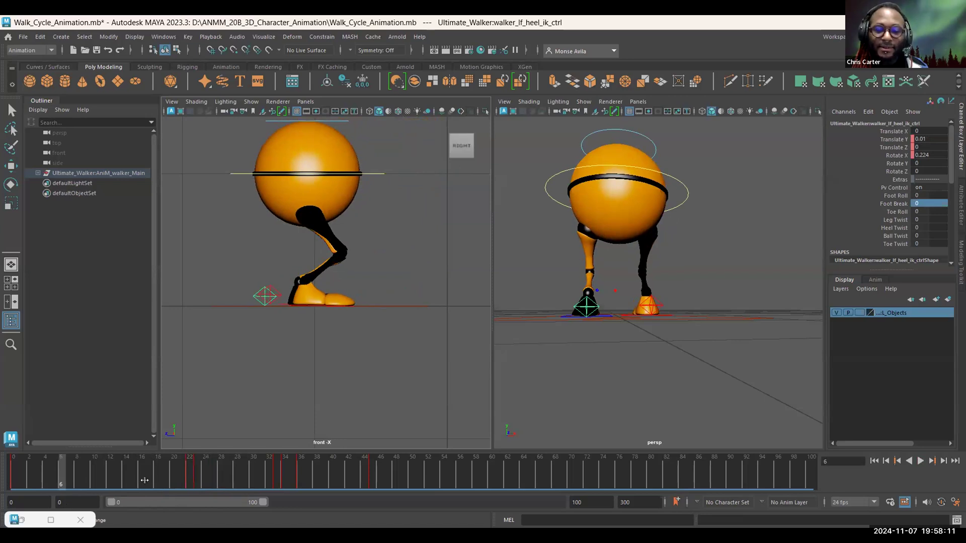
Step: Set the left heel control's Foot Break to 38 at frame 0 and key it
double_click(916, 202)
left_click(903, 205)
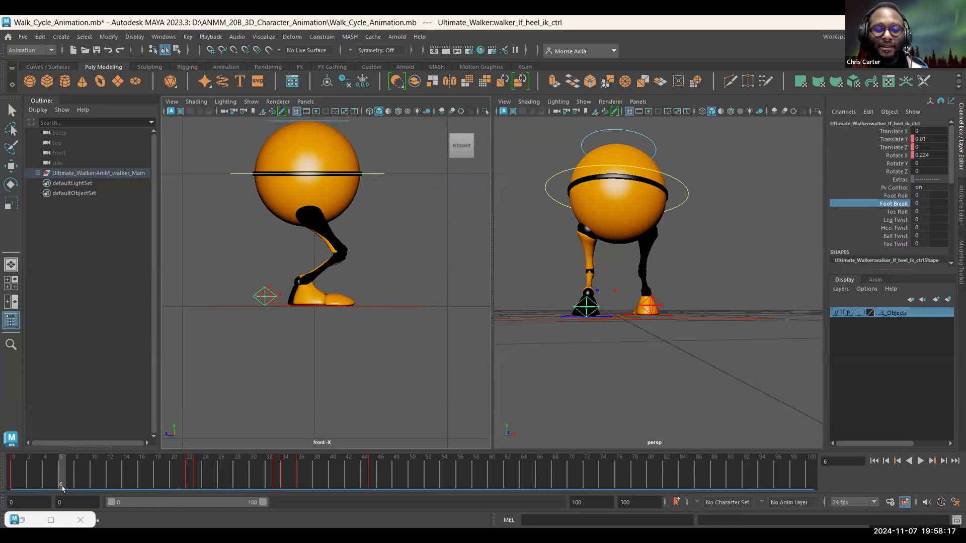
key("comma")
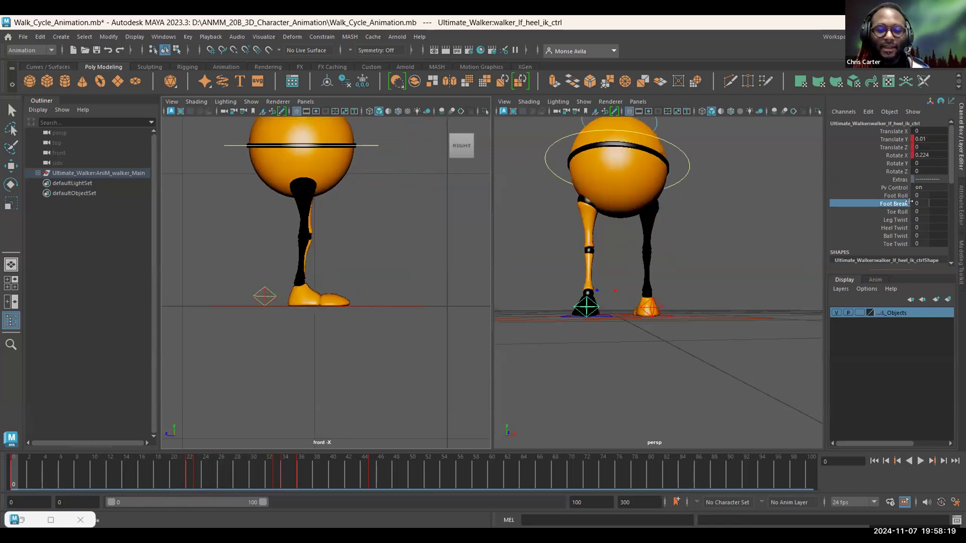
left_click(902, 204)
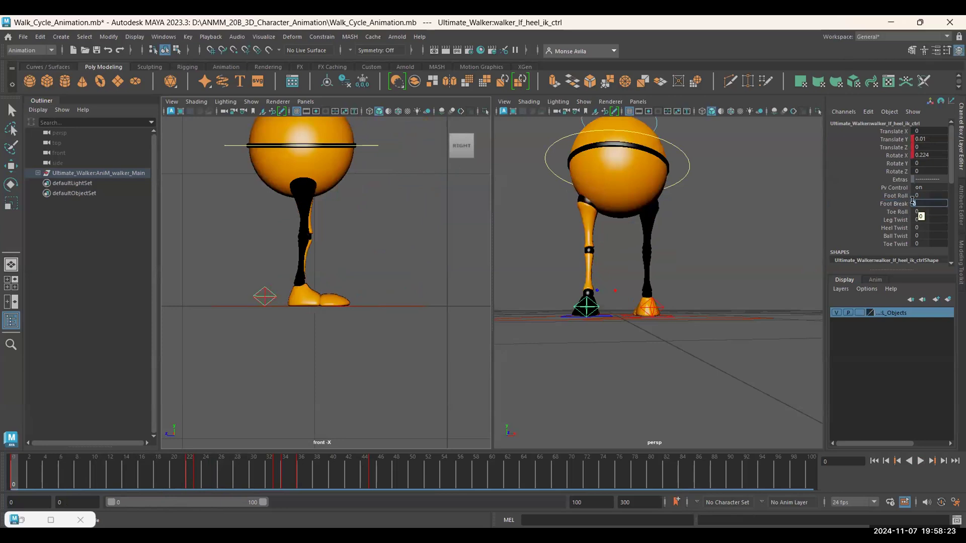
type("38")
key("Return")
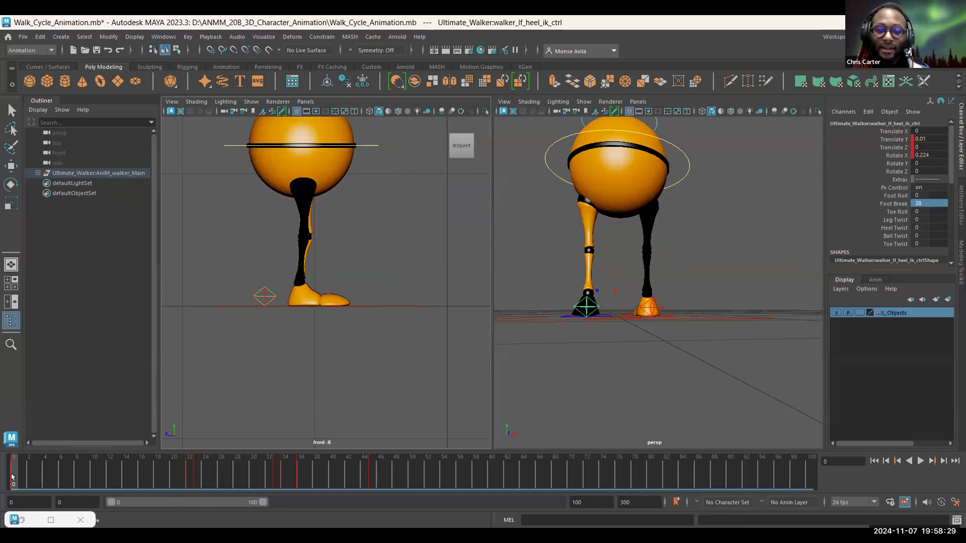
key("s")
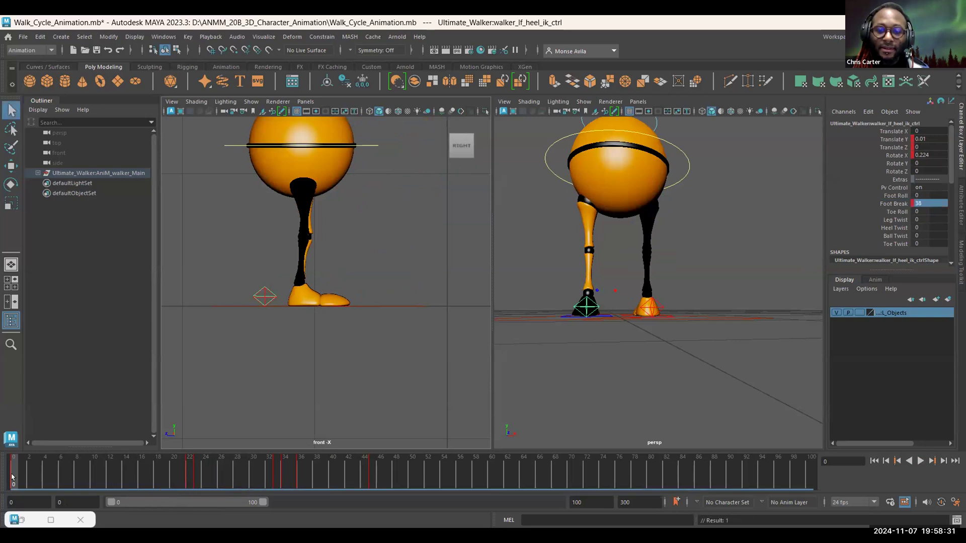
Step: Set the left heel control's Foot Break to 0 at frame 0 and key it
double_click(919, 202)
type("0")
key("Return")
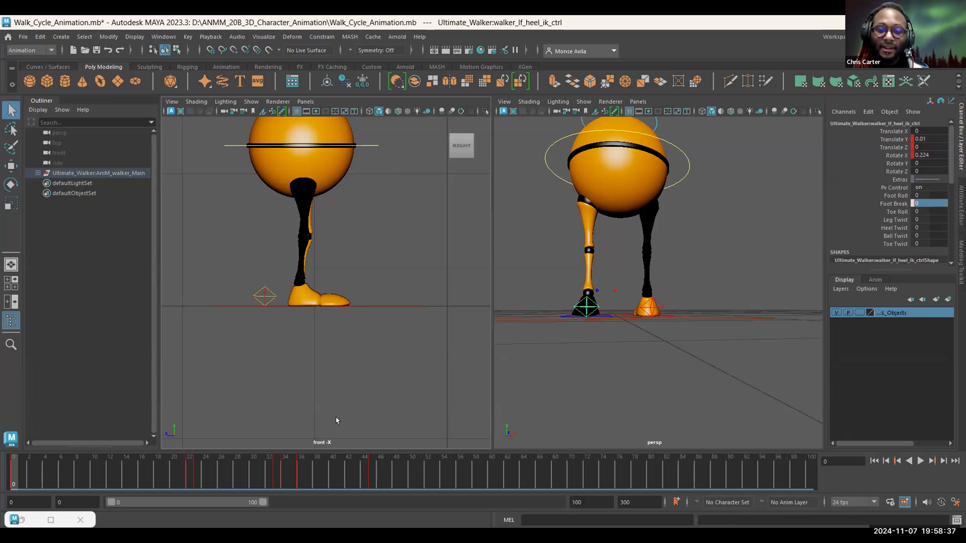
key("s")
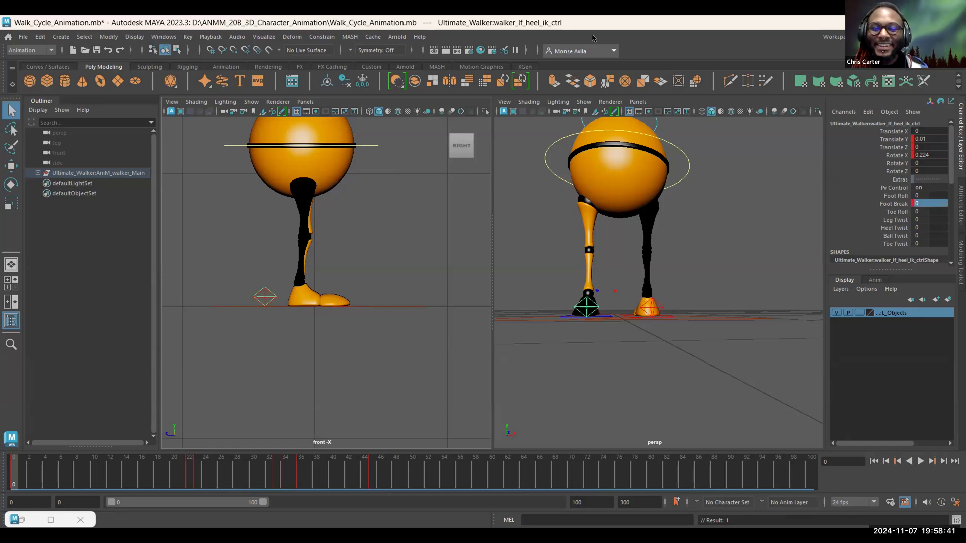
Step: Try Foot Break values of 38 and 180 on the left heel control at frame 0, ending on 38 without keying
left_click(918, 201)
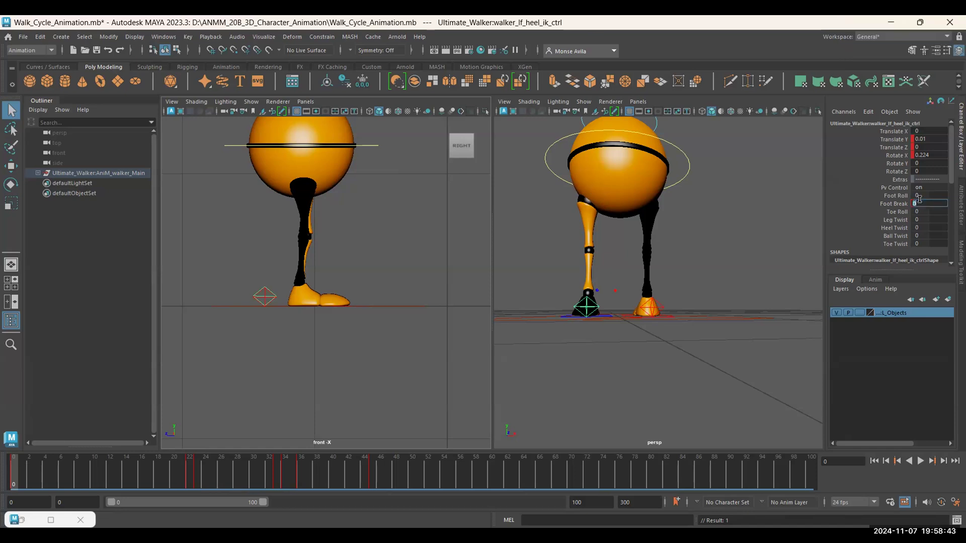
key("Return")
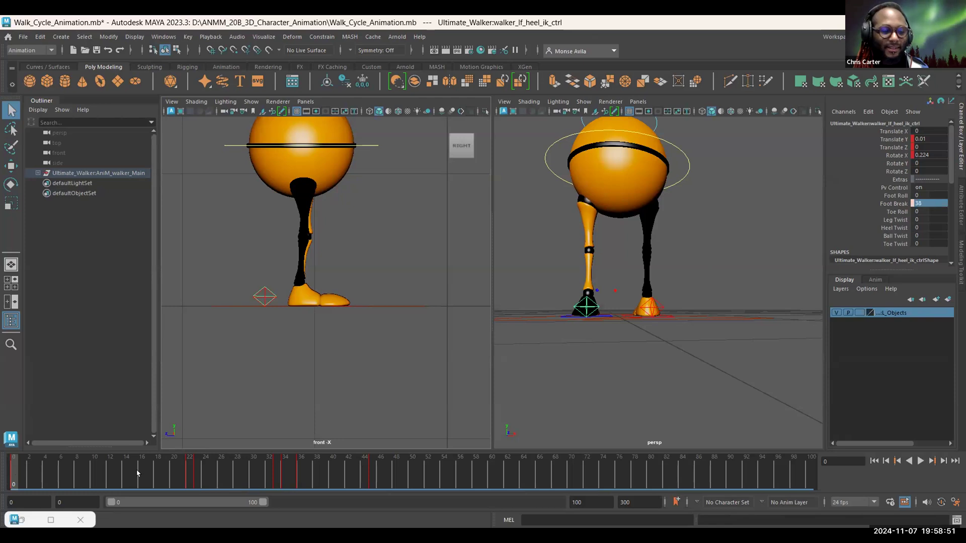
type("180")
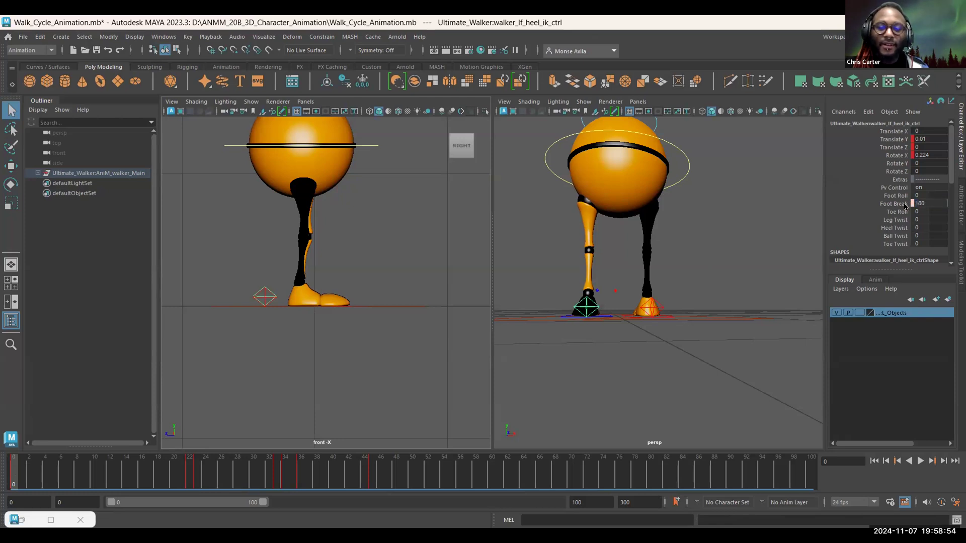
key("Return")
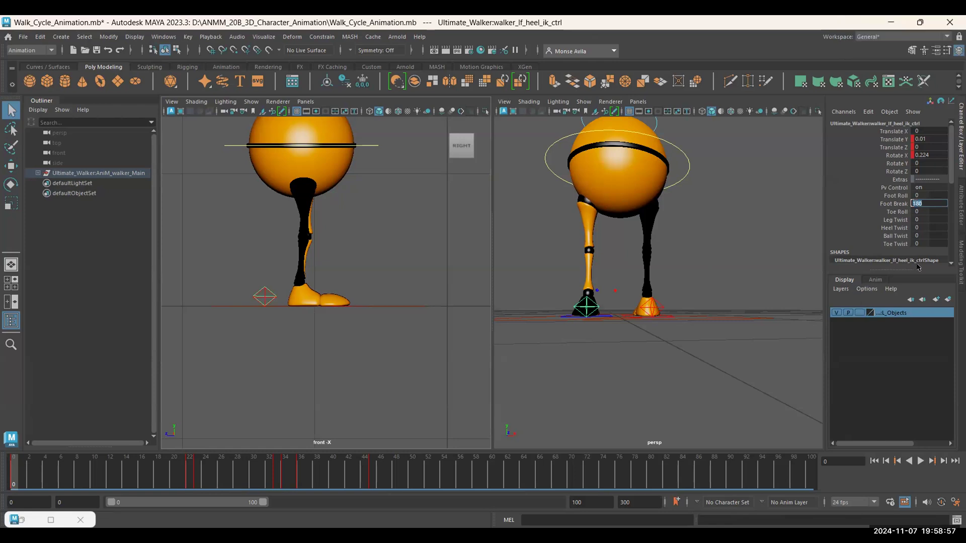
type("38")
key("Return")
Step: Try a Foot Roll of 24 on the left heel control at frame 0, undo it, and briefly play the walk cycle
double_click(913, 194)
type("0")
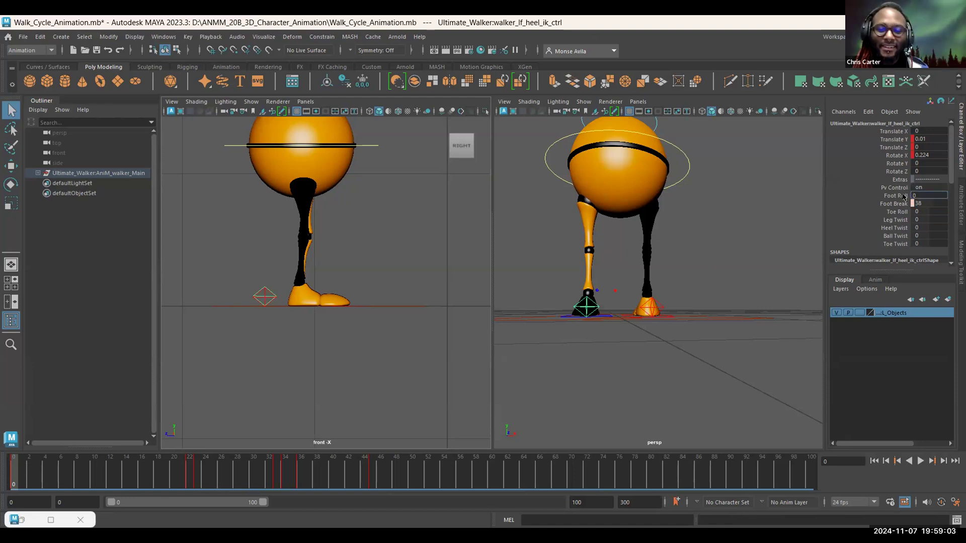
left_click(905, 196)
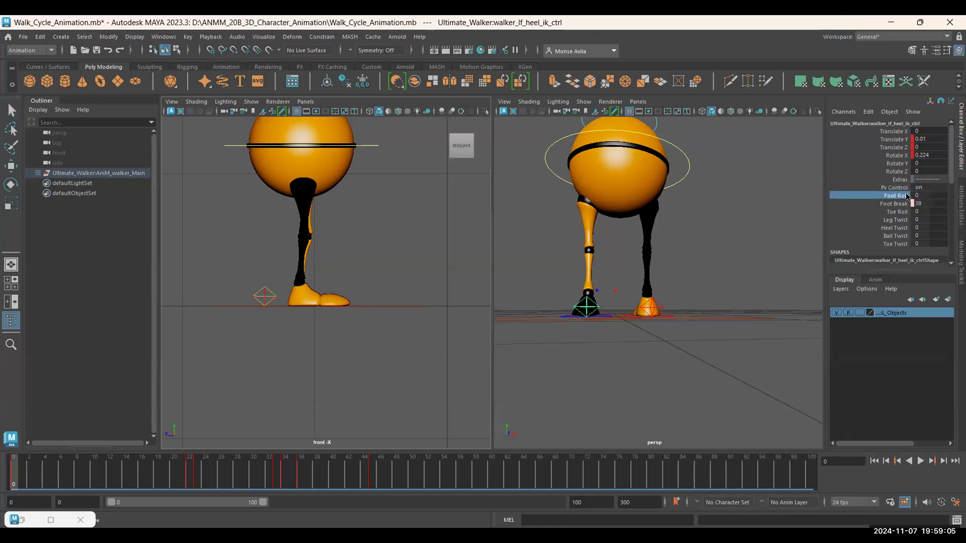
mouse_move(929, 196)
left_mouse_down()
mouse_move(939, 196)
mouse_move(930, 195)
left_mouse_up()
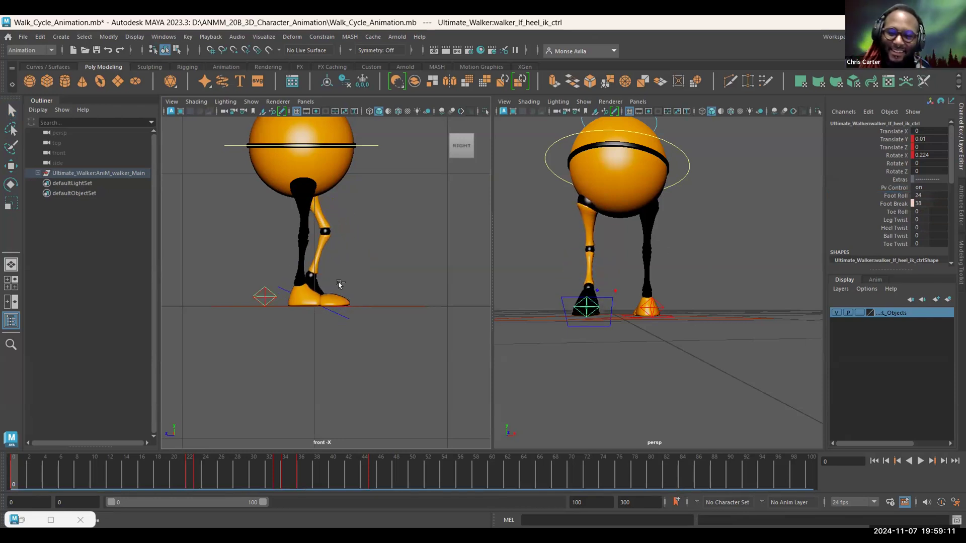
key("ctrl+z")
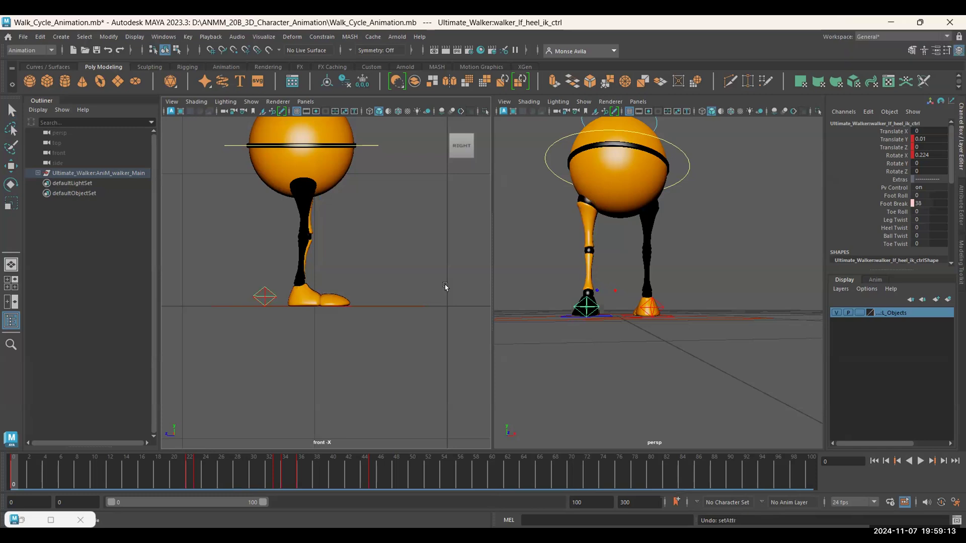
key("alt+v")
key("alt+v")
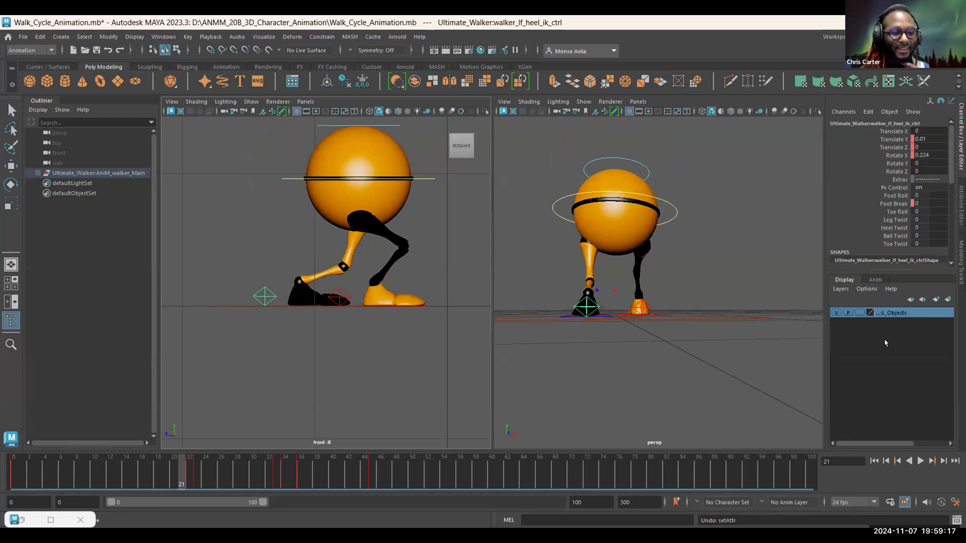